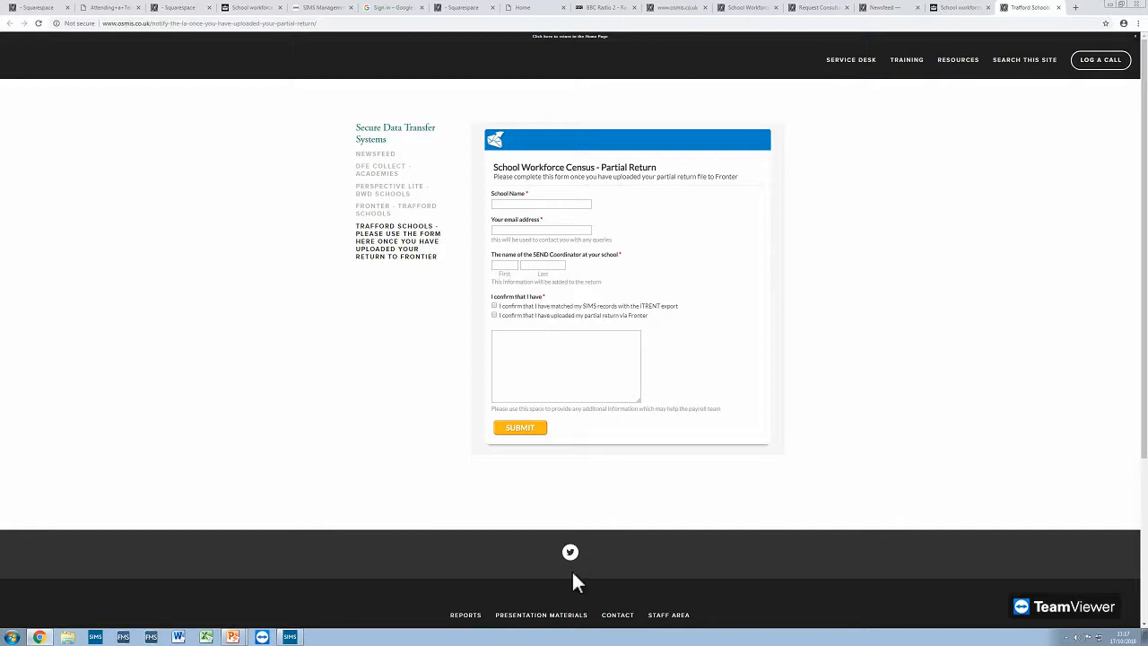
- Switch to PowerPoint, resume the School Workforce Census slide show and advance past its last slide to exit
{"action": "mouse_move", "coordinate": [231, 637]}
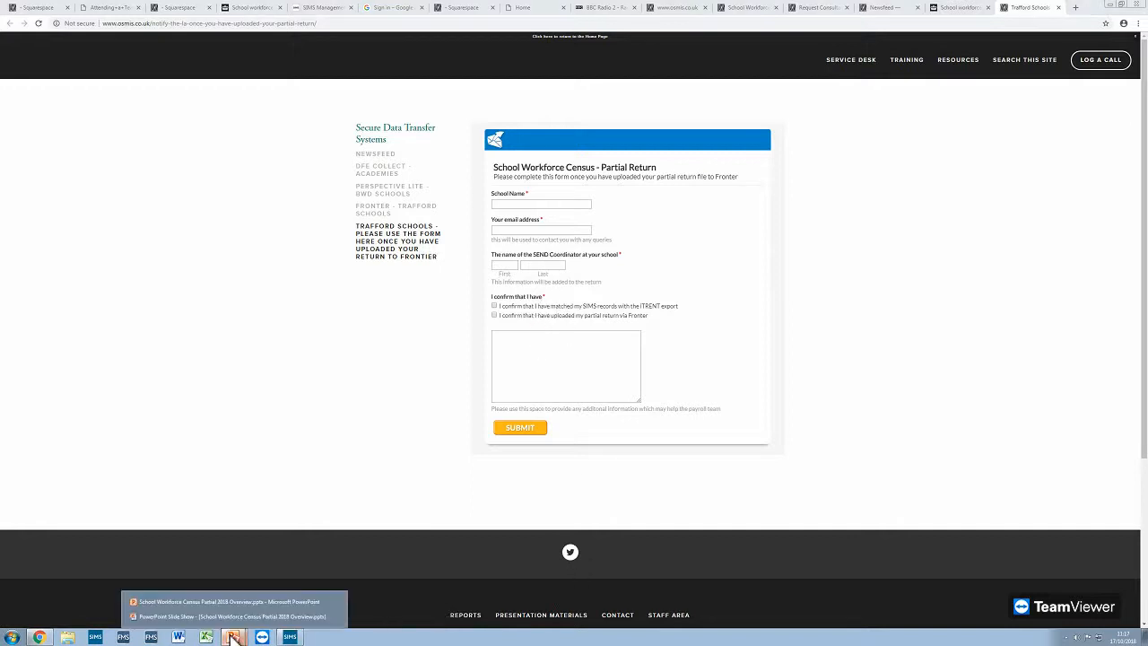
{"action": "left_click", "coordinate": [242, 605]}
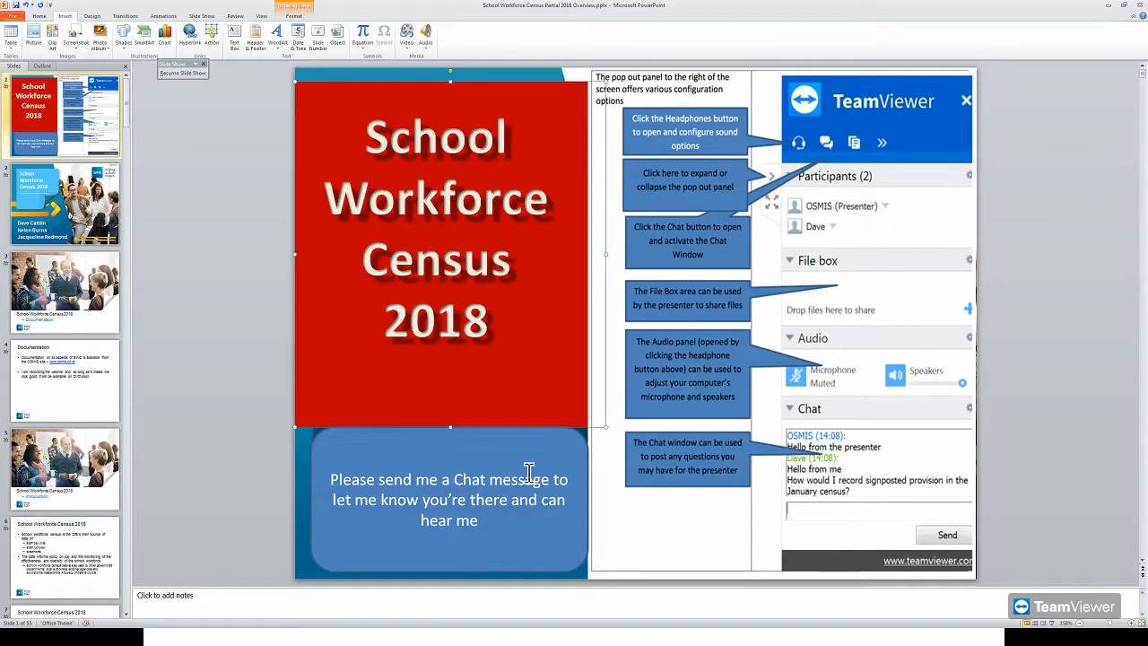
{"action": "left_click", "coordinate": [320, 638]}
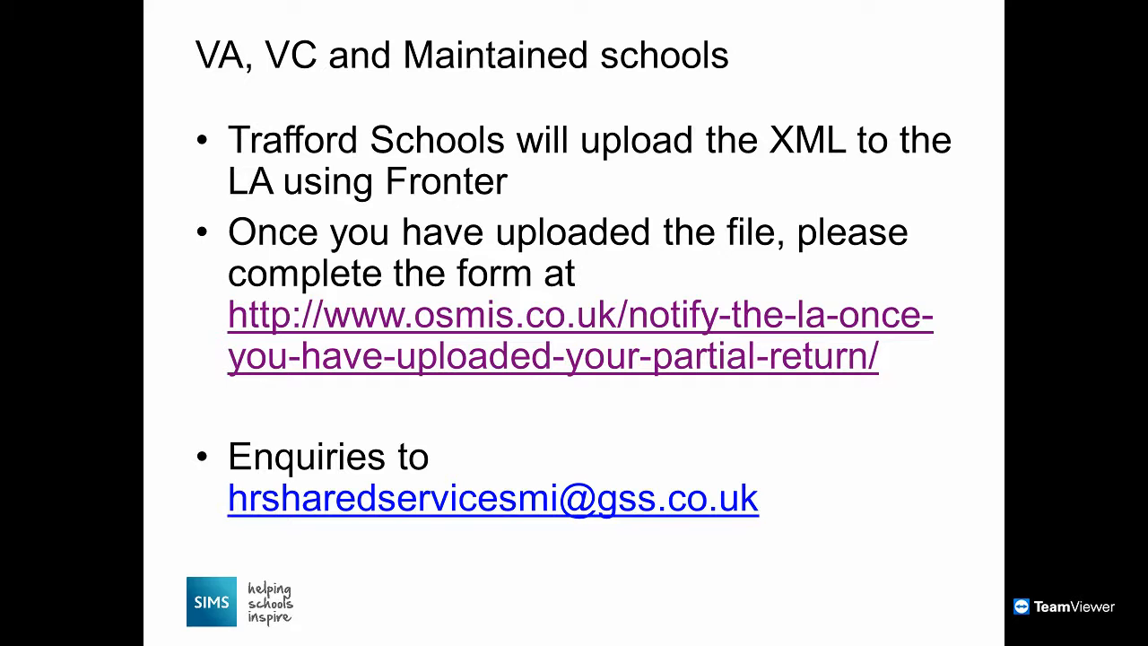
{"action": "key", "text": "Right"}
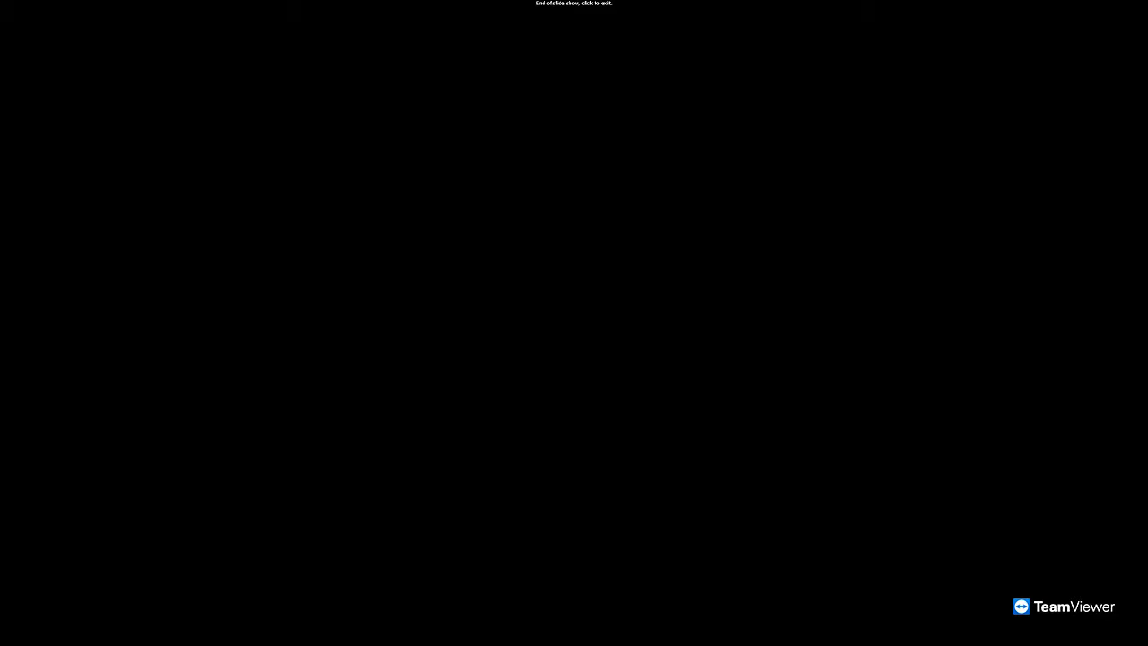
{"action": "left_click", "coordinate": [687, 426]}
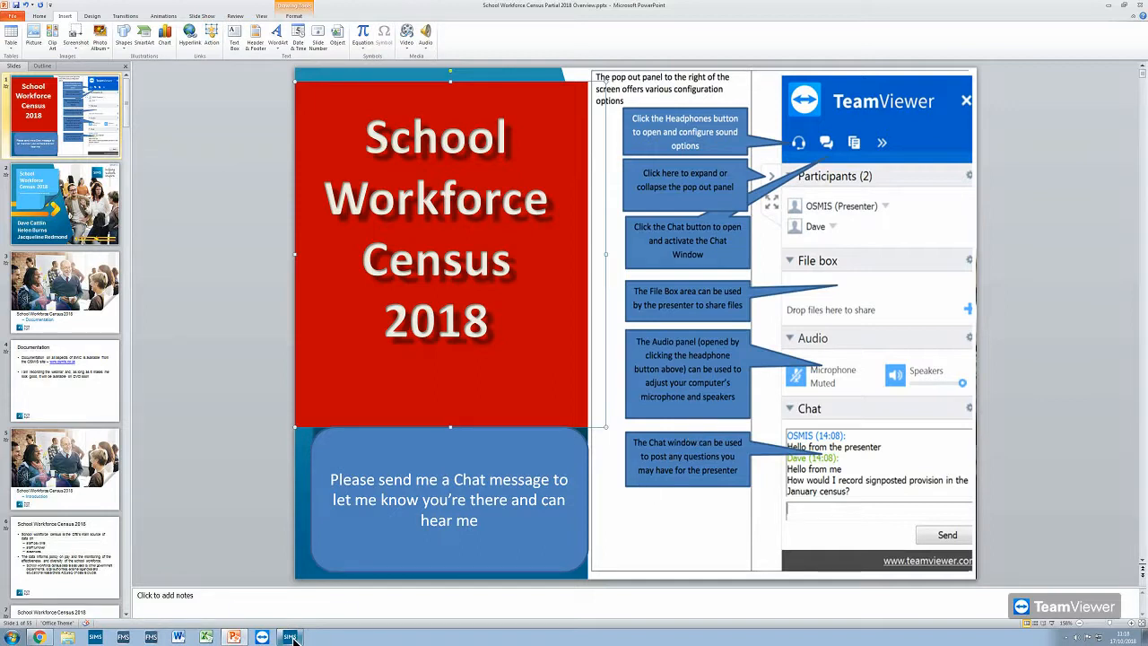
- Switch to SIMS, list the school's staff and open the first employee's record
{"action": "mouse_move", "coordinate": [294, 638]}
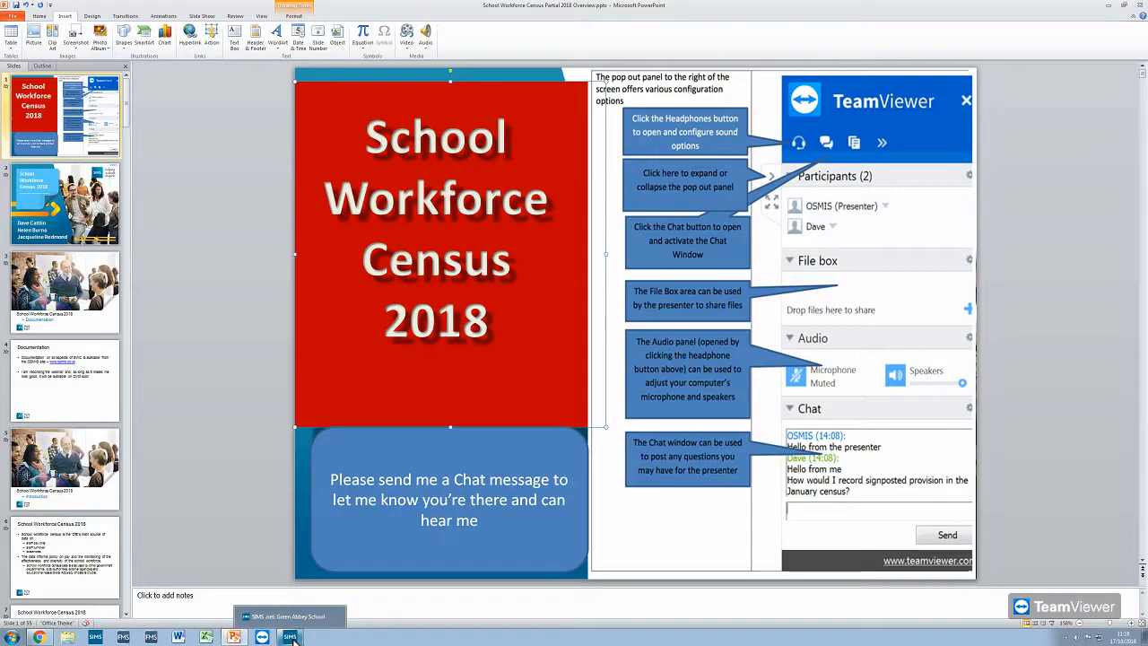
{"action": "left_click", "coordinate": [293, 638]}
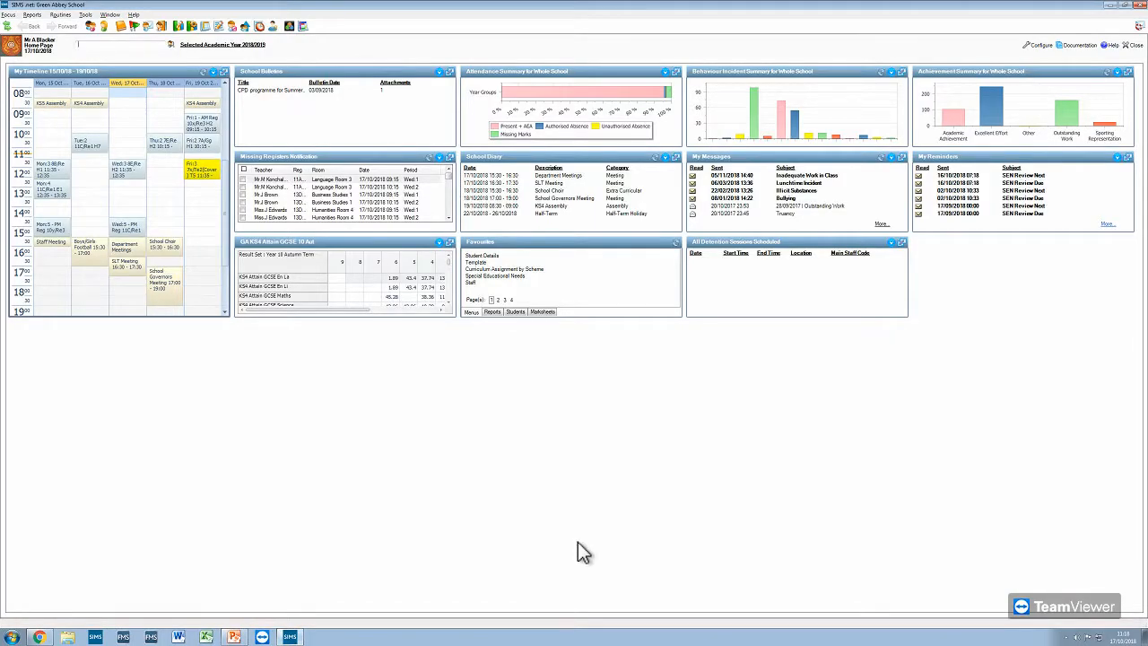
{"action": "left_click", "coordinate": [8, 15]}
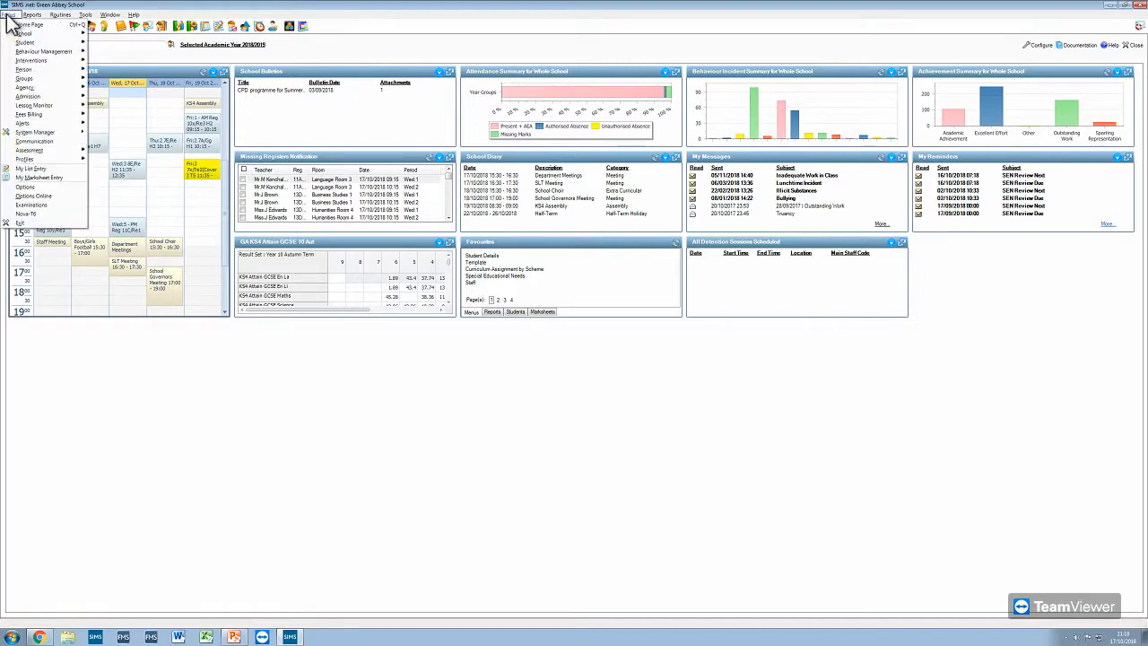
{"action": "mouse_move", "coordinate": [39, 72]}
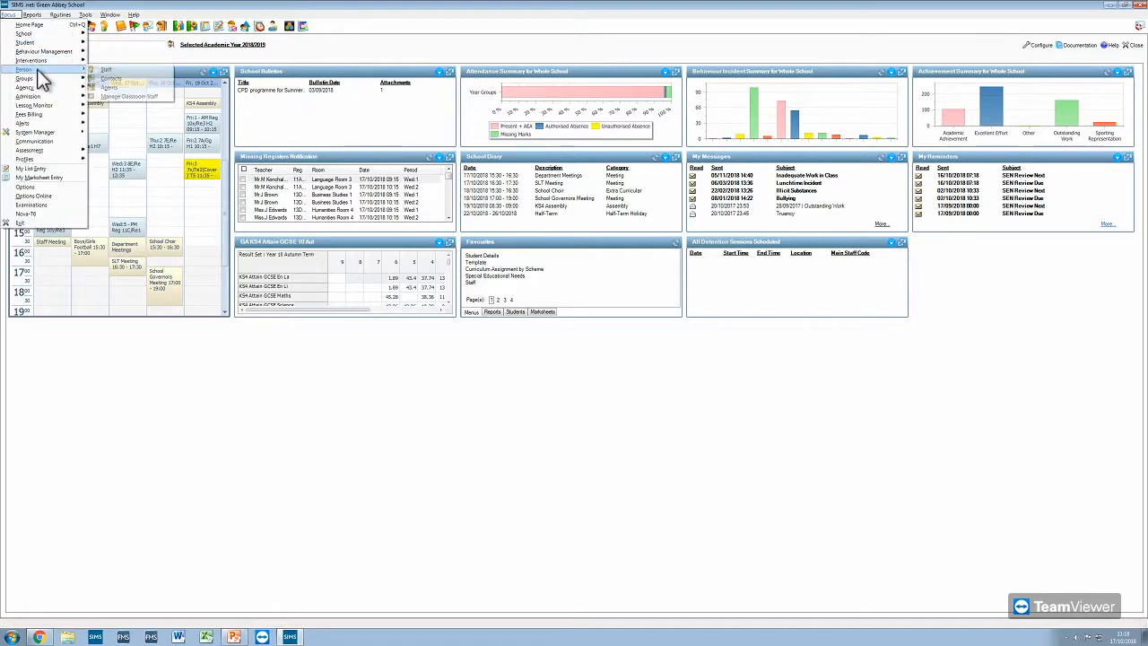
{"action": "left_click", "coordinate": [106, 70]}
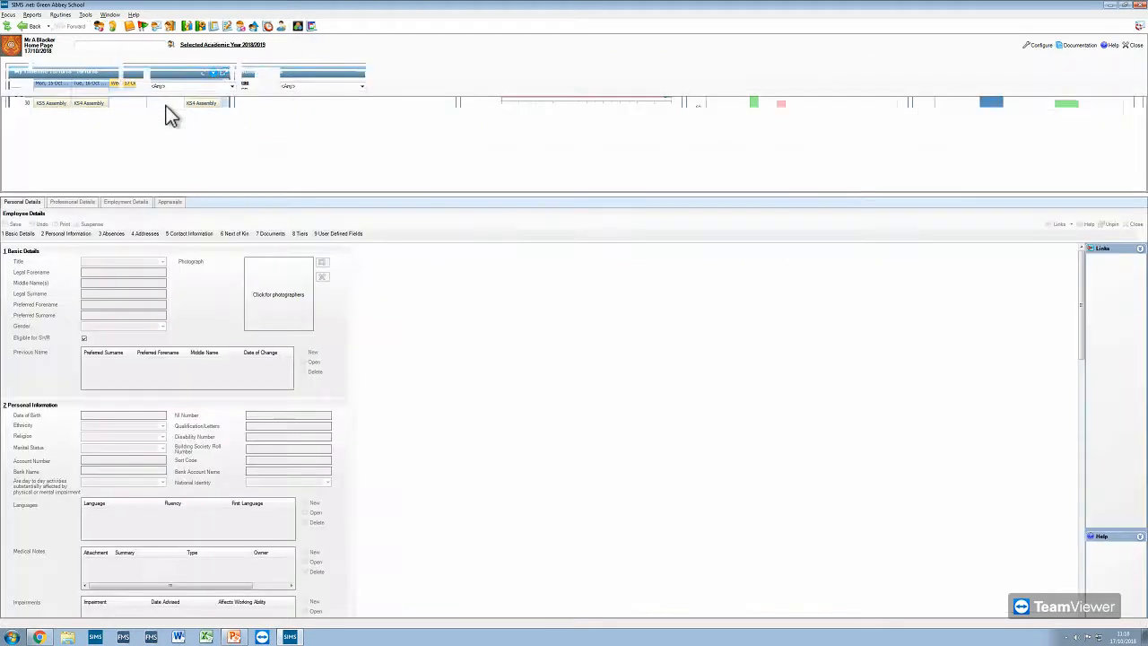
{"action": "key", "text": "Return"}
{"action": "key", "text": "Return"}
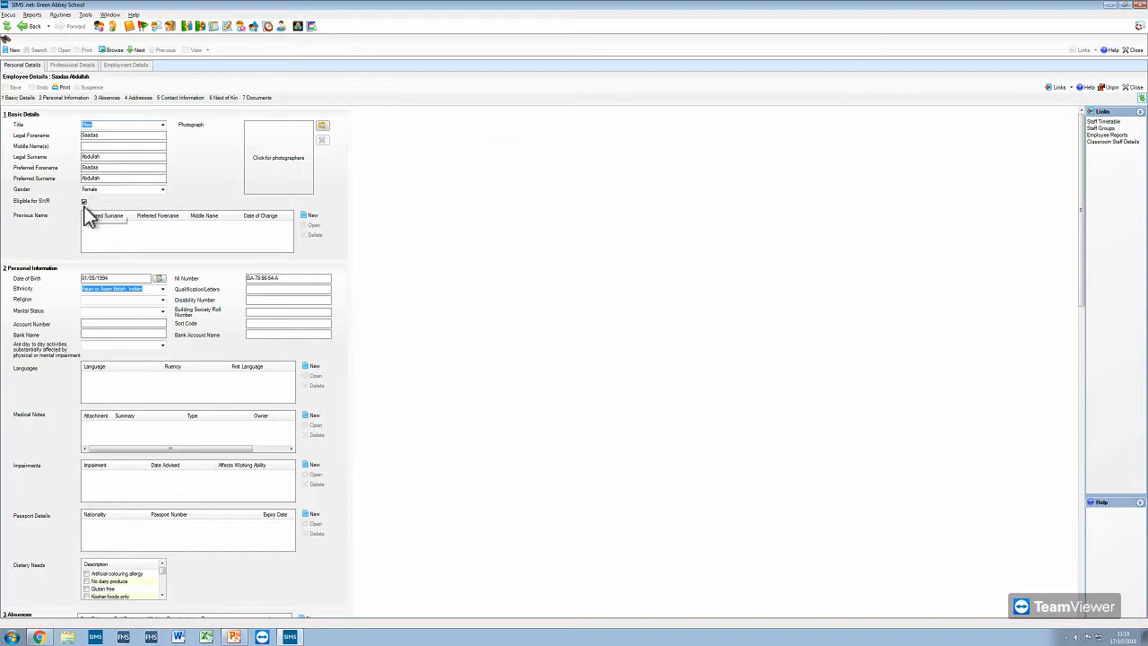
- Toggle the employee's Eligible for SWR flag in the basic details, leaving it enabled
{"action": "left_click", "coordinate": [83, 203]}
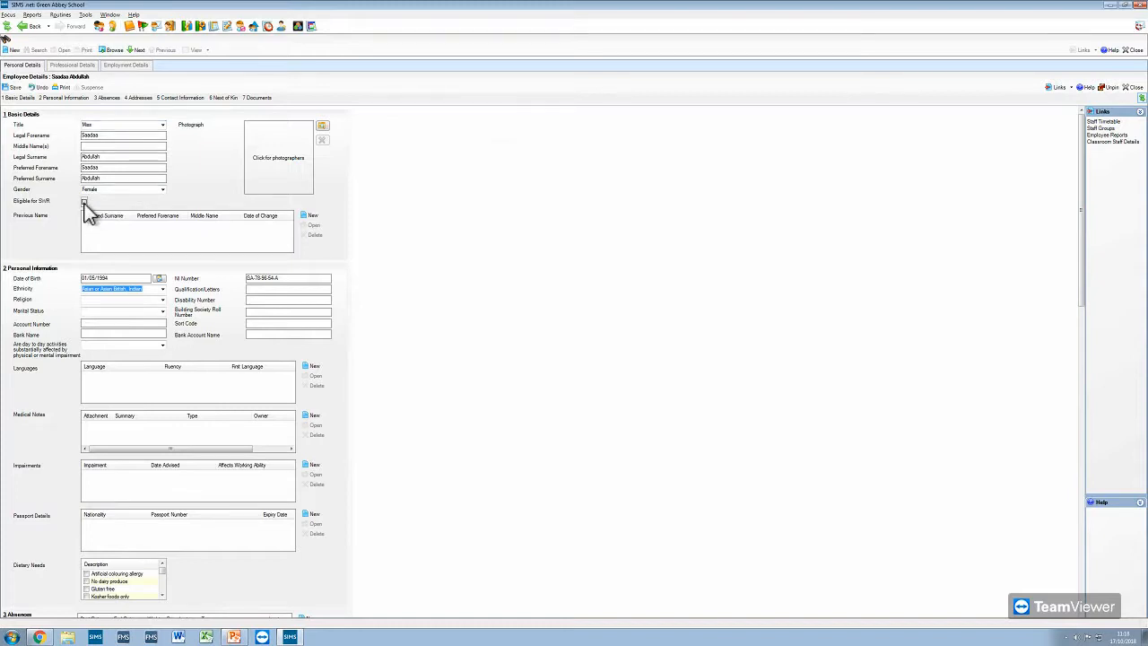
{"action": "left_click", "coordinate": [83, 202]}
{"action": "left_click", "coordinate": [84, 203]}
{"action": "left_click", "coordinate": [85, 203]}
- Enable QT Status in the professional details, set the QTS Route to Flexible Routes and save the record
{"action": "left_click", "coordinate": [84, 71]}
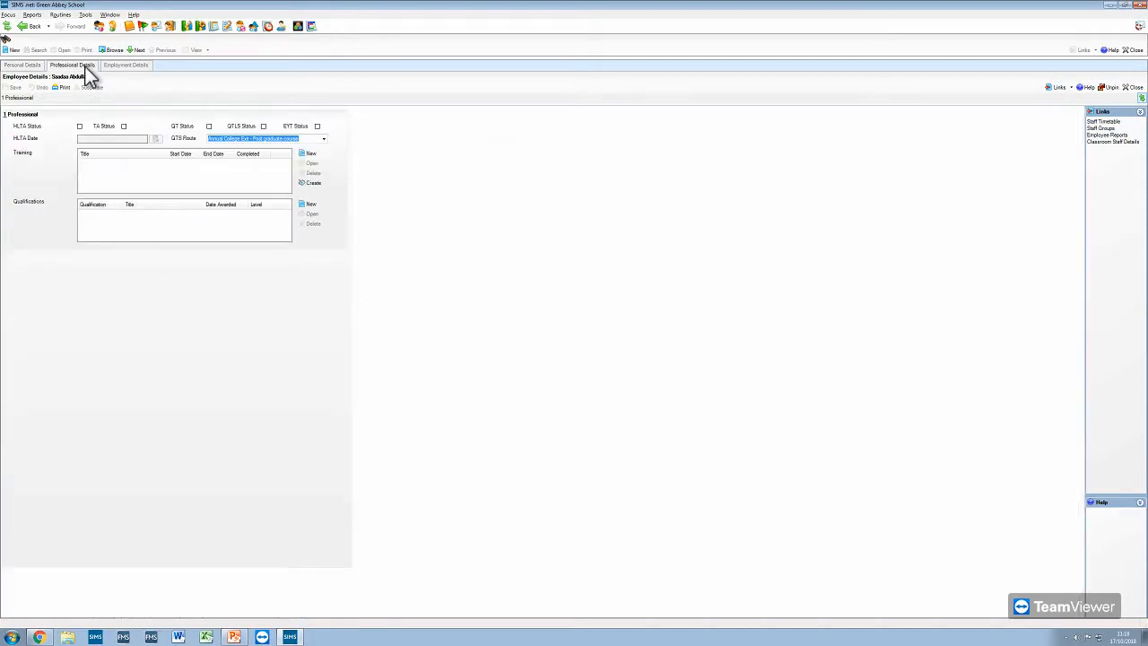
{"action": "left_click", "coordinate": [209, 128]}
{"action": "left_click", "coordinate": [209, 128]}
{"action": "left_click", "coordinate": [209, 127]}
{"action": "left_click", "coordinate": [325, 141]}
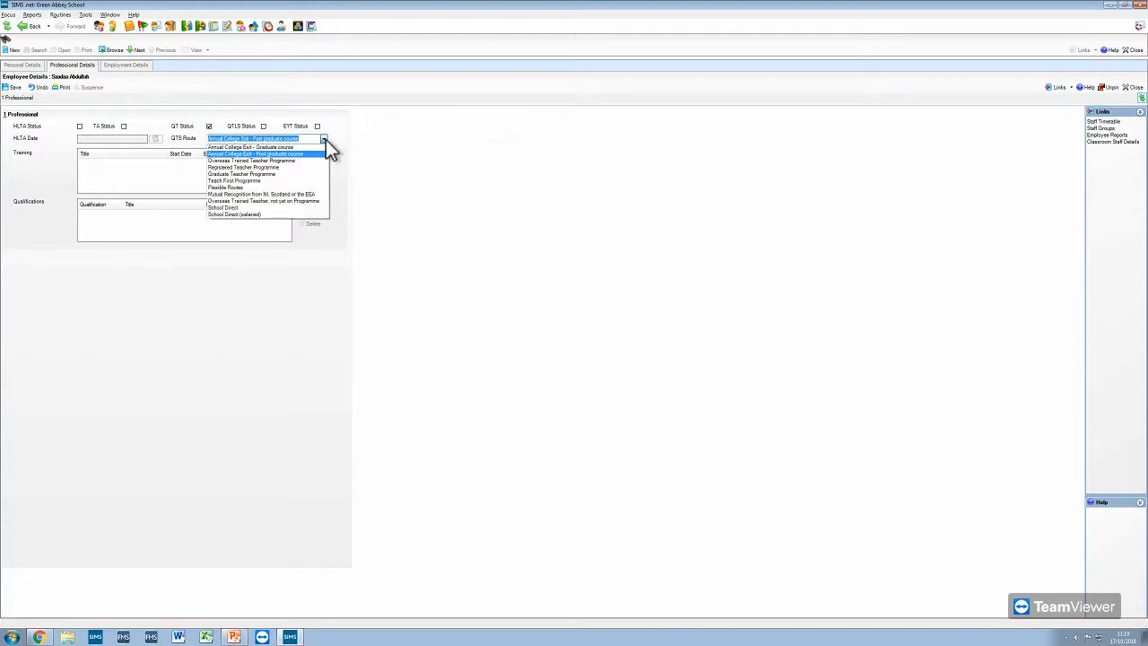
{"action": "left_click", "coordinate": [303, 194]}
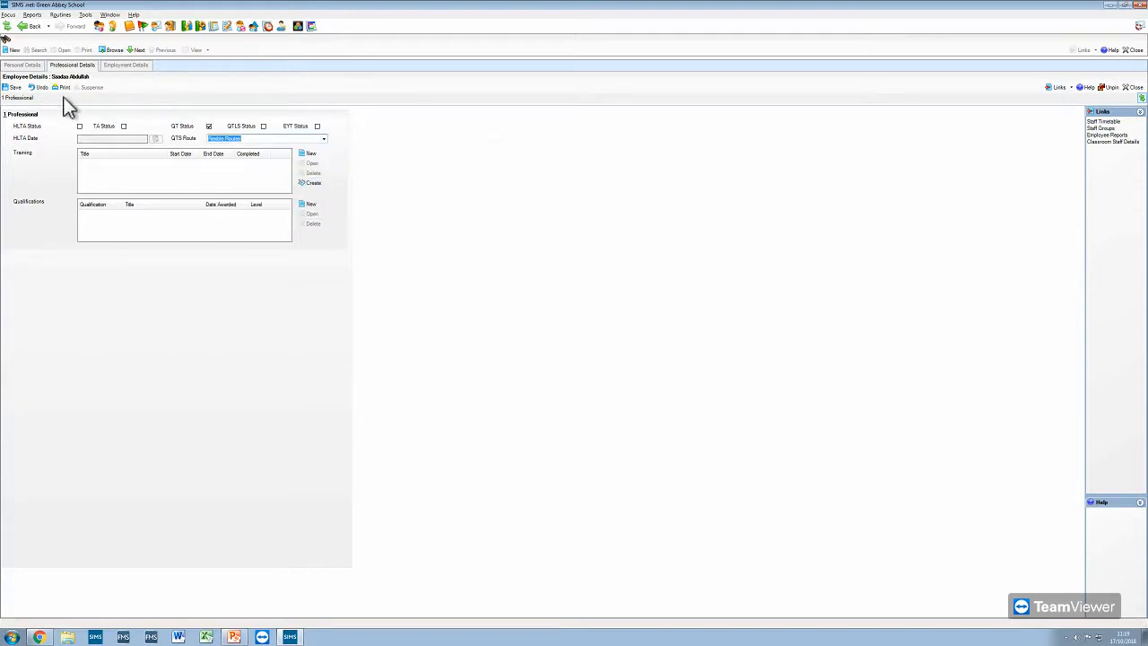
{"action": "left_click", "coordinate": [13, 87]}
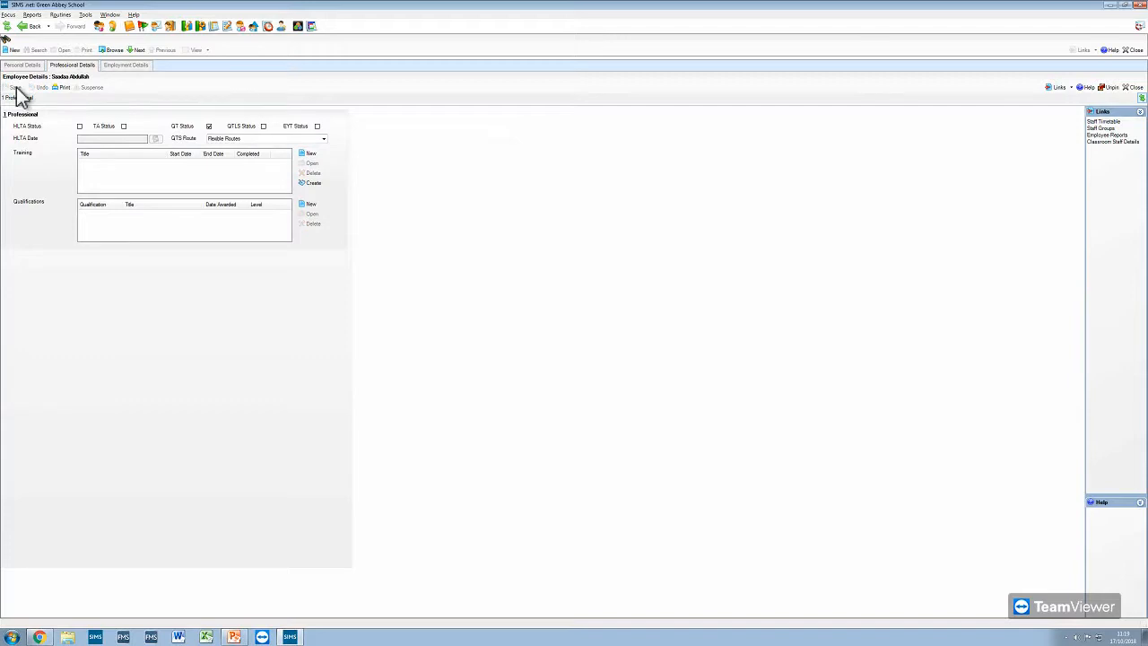
- Start a new qualification with level Masters Degree and class Lower second class honours, and cancel it
{"action": "left_click", "coordinate": [310, 205]}
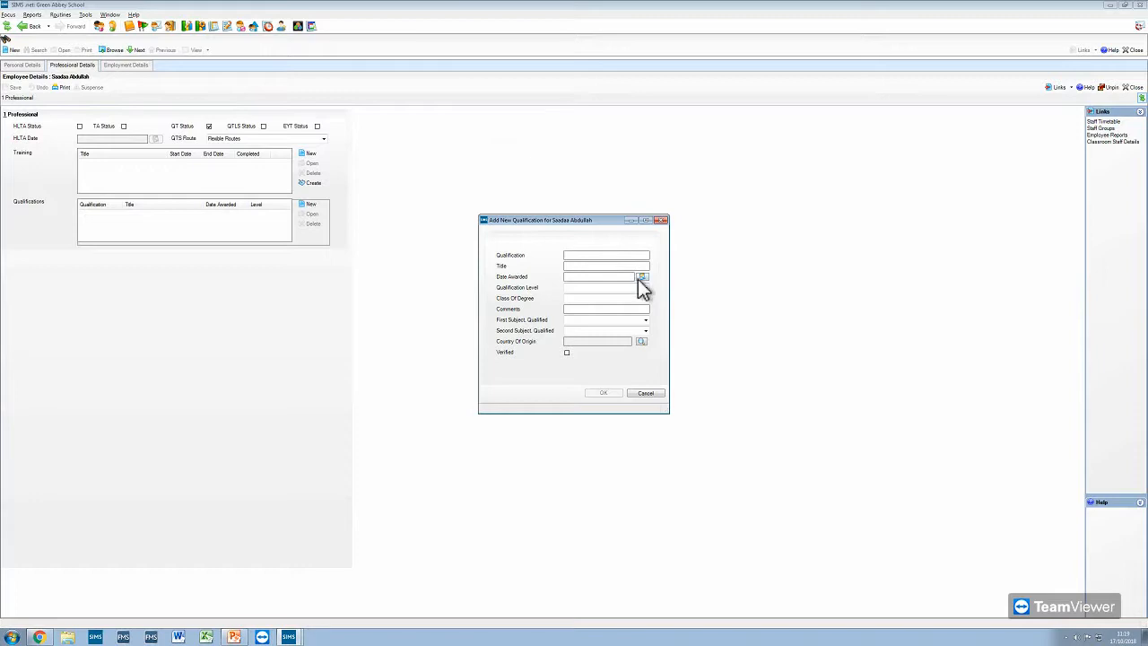
{"action": "left_click", "coordinate": [646, 288]}
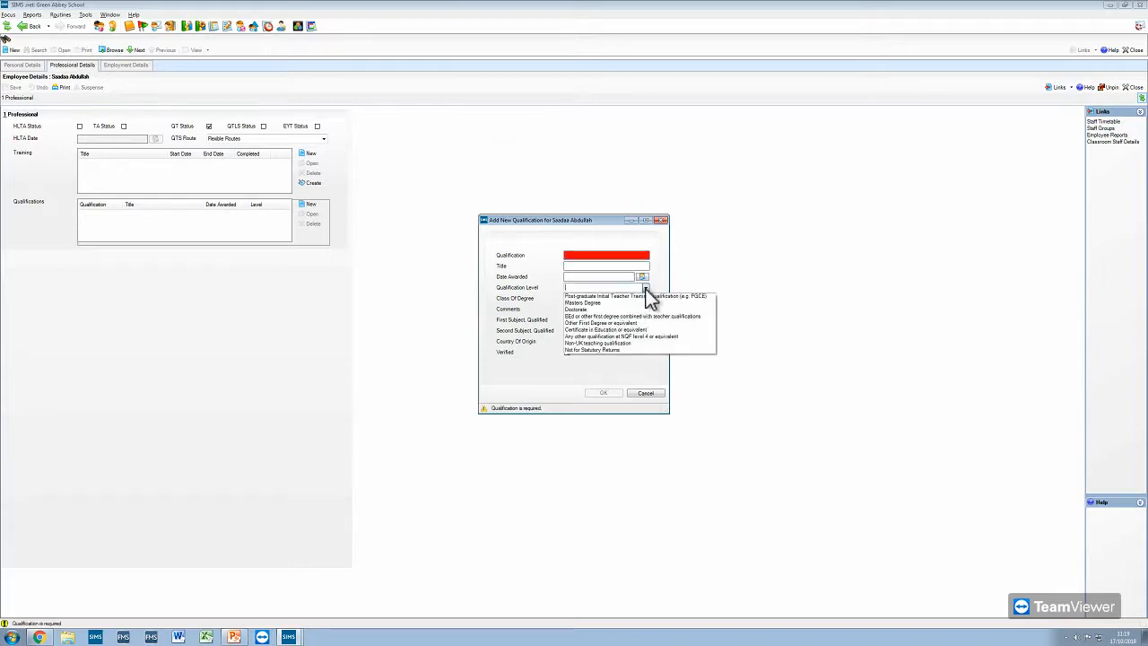
{"action": "left_click", "coordinate": [627, 303]}
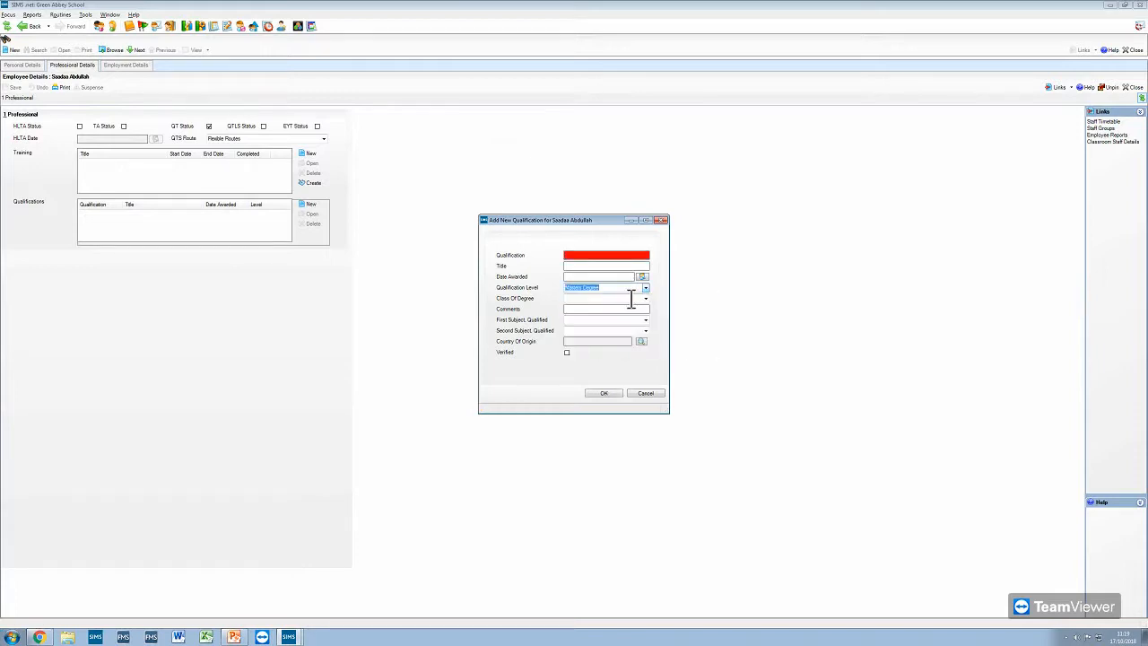
{"action": "left_click", "coordinate": [646, 298]}
{"action": "left_click", "coordinate": [637, 333]}
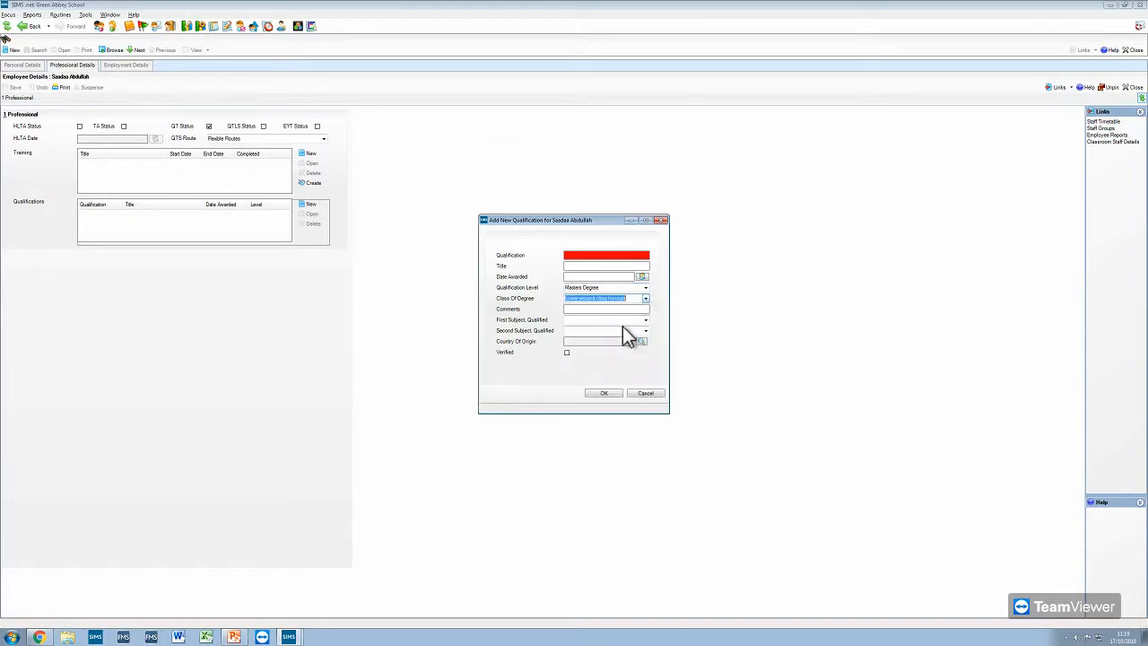
{"action": "left_click", "coordinate": [646, 320]}
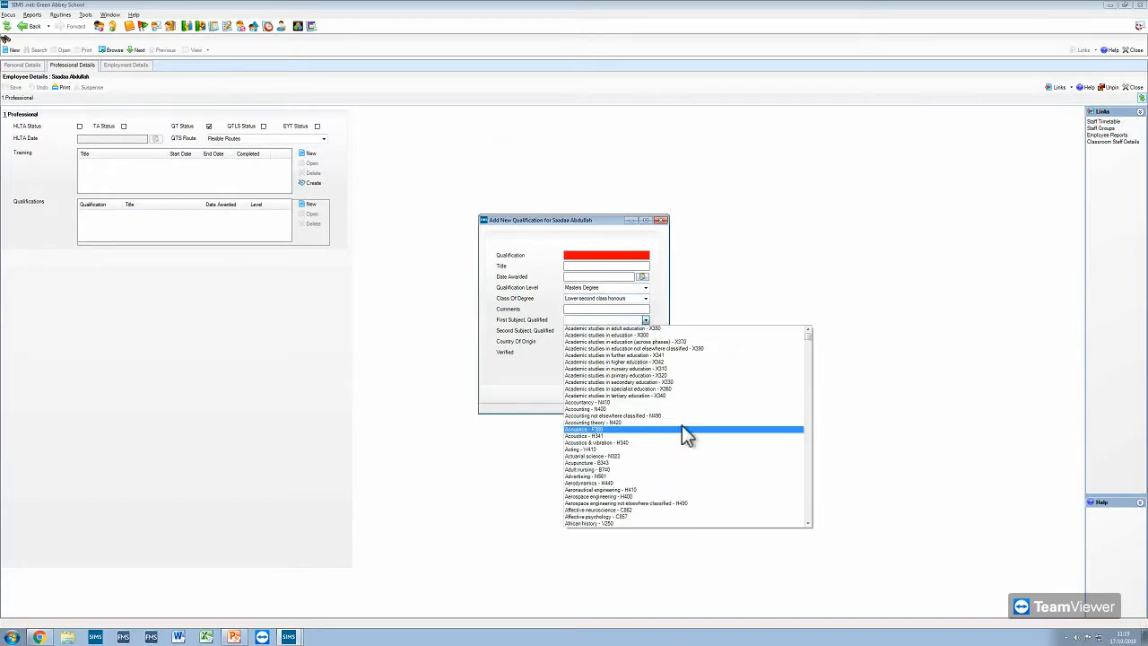
{"action": "scroll", "coordinate": [815, 477], "scroll_direction": "down", "scroll_amount": 10}
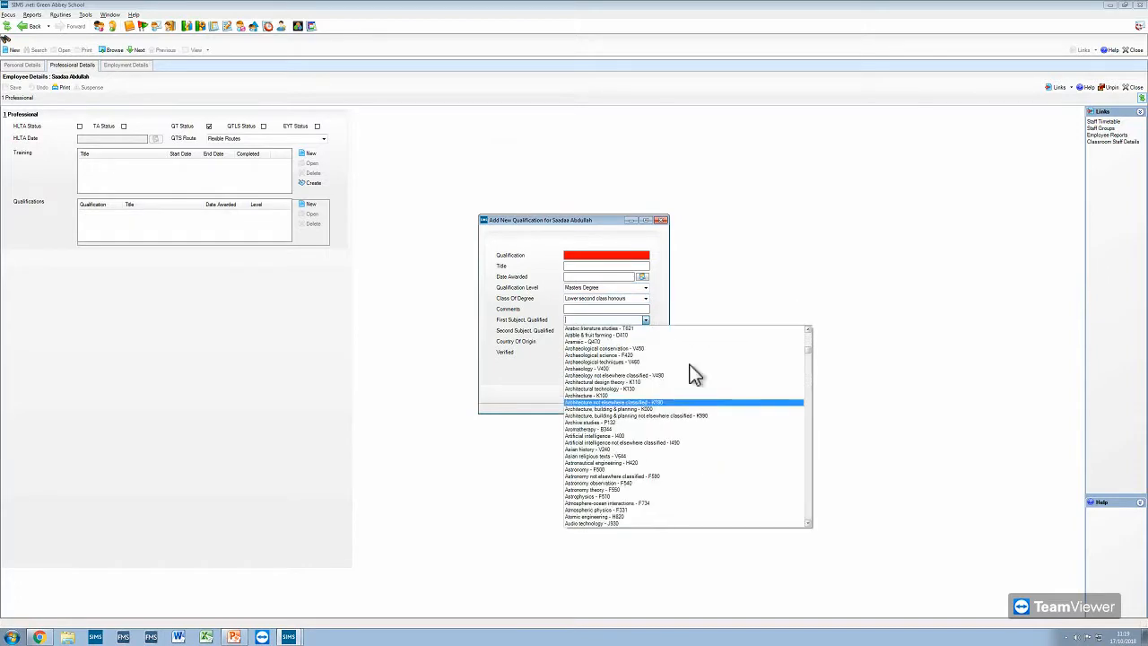
{"action": "left_click", "coordinate": [720, 220]}
{"action": "left_click", "coordinate": [647, 393]}
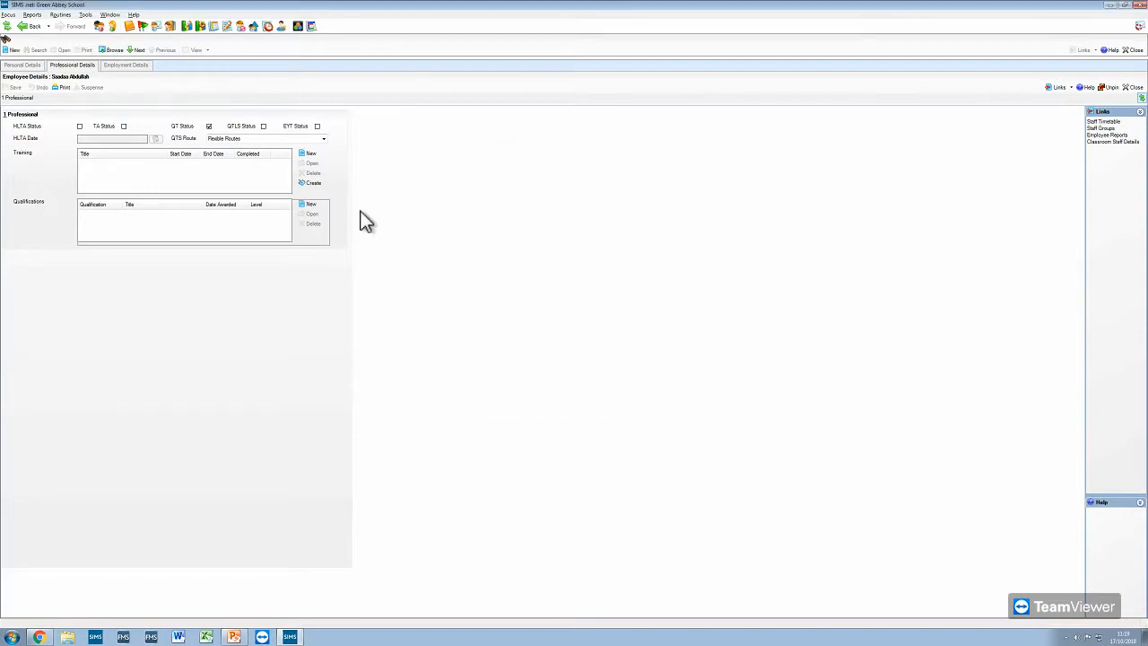
- Examine the teacher number in the employment details and close the employee record
{"action": "left_click", "coordinate": [130, 65]}
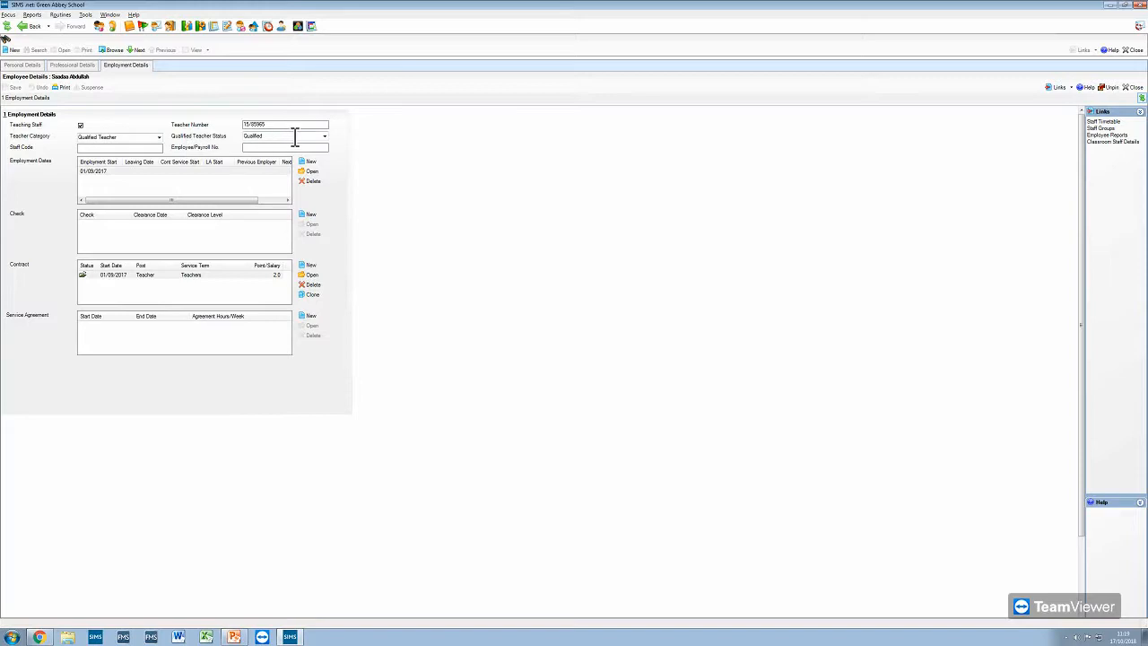
{"action": "left_click_drag", "start_coordinate": [313, 123], "coordinate": [216, 120]}
{"action": "left_click", "coordinate": [1134, 51]}
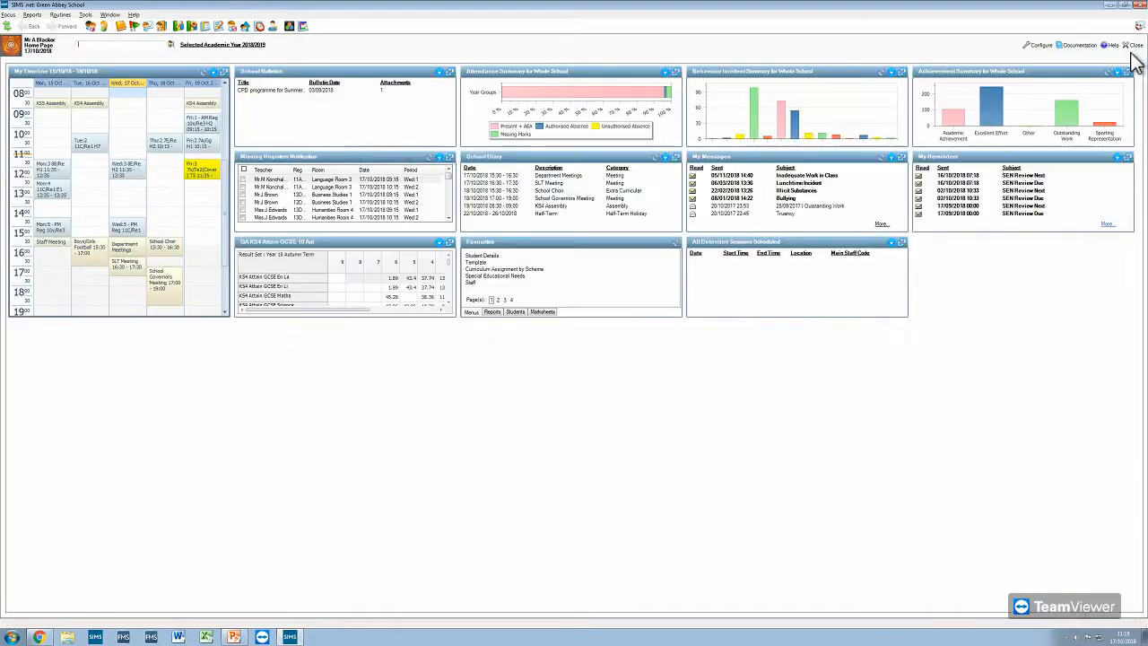
- Open the School Workforce Census settings for the data exported by default
{"action": "left_click", "coordinate": [61, 17]}
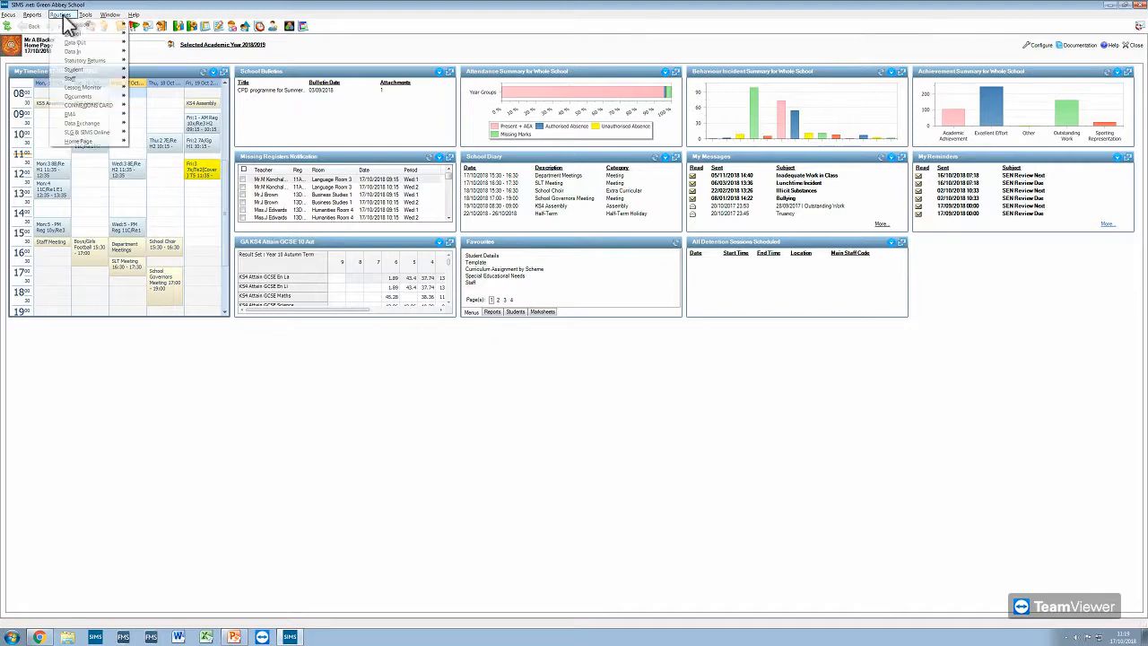
{"action": "mouse_move", "coordinate": [106, 63]}
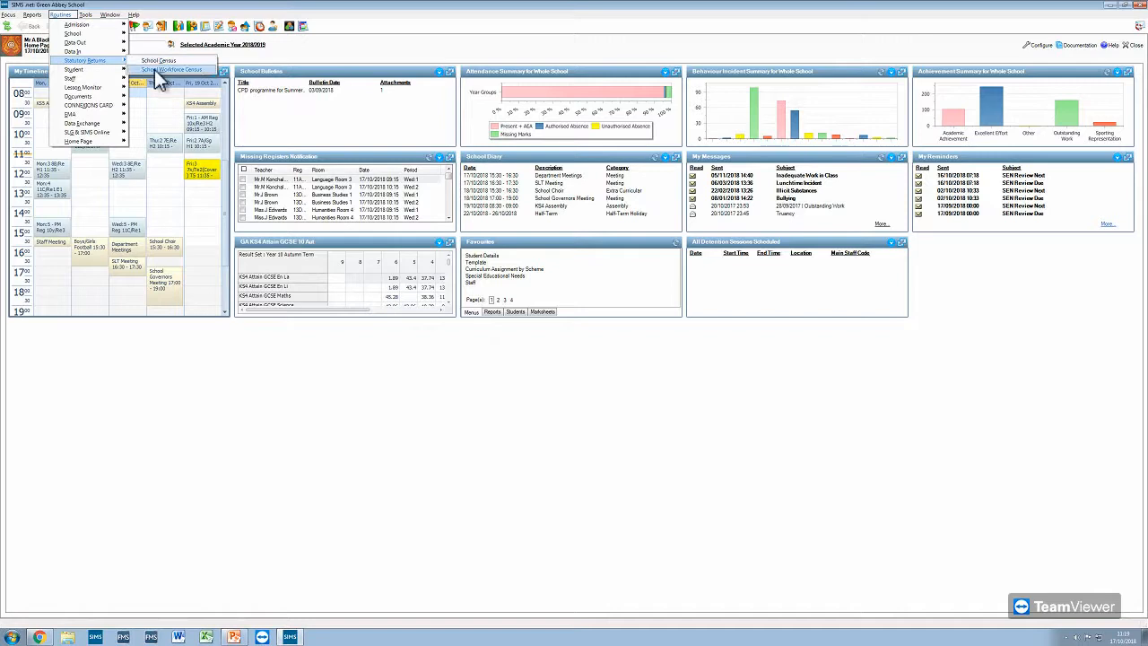
{"action": "mouse_move", "coordinate": [96, 16]}
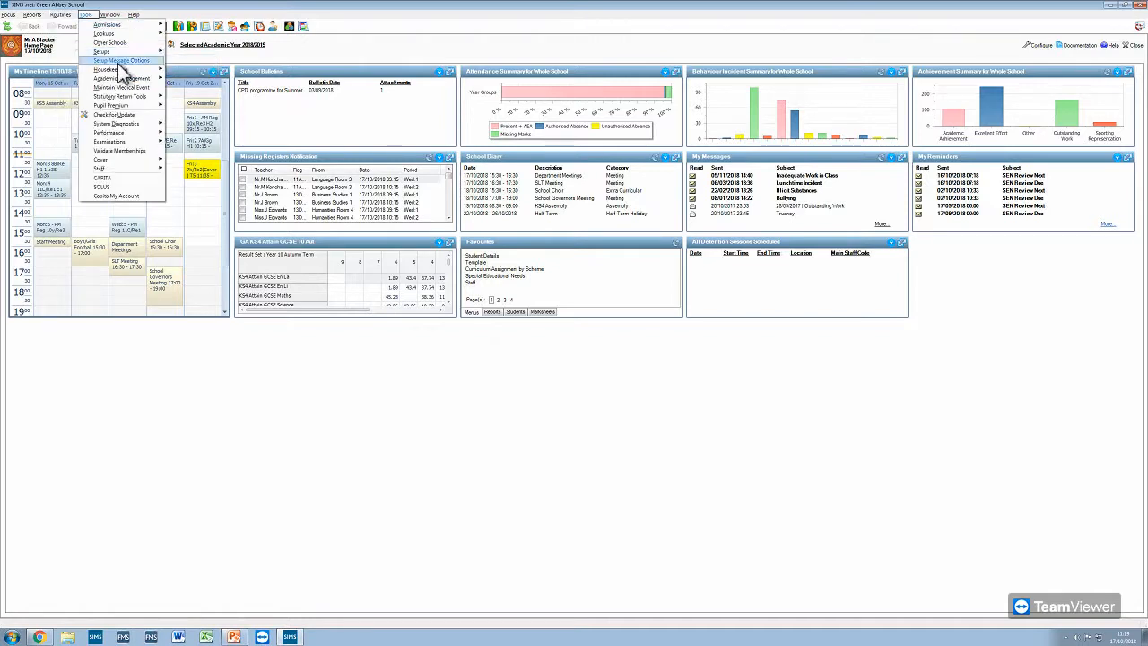
{"action": "mouse_move", "coordinate": [141, 99]}
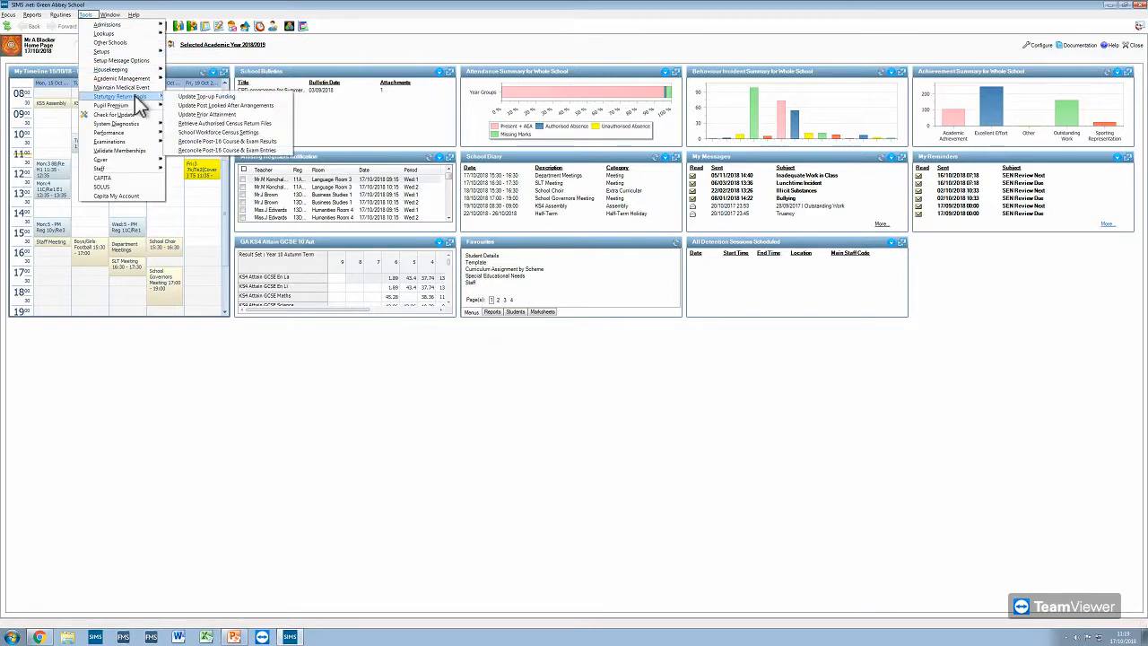
{"action": "left_click", "coordinate": [231, 132]}
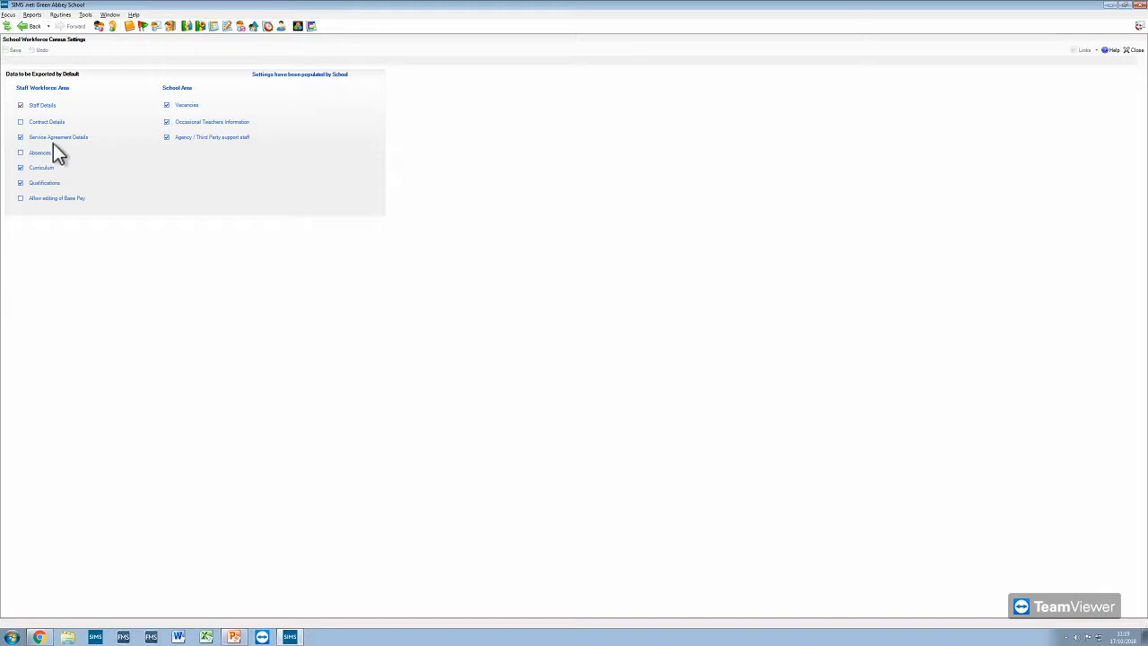
- Toggle Contract Details, Absences and Allow editing of Base Pay on and back off in the staff workforce area
{"action": "left_click", "coordinate": [21, 122]}
{"action": "left_click", "coordinate": [21, 123]}
{"action": "left_click", "coordinate": [21, 153]}
{"action": "left_click", "coordinate": [20, 154]}
{"action": "left_click", "coordinate": [20, 198]}
{"action": "left_click", "coordinate": [20, 198]}
- Exclude Service Agreement Details from the default census export, save the settings and close them
{"action": "left_click", "coordinate": [21, 138]}
{"action": "left_click", "coordinate": [20, 138]}
{"action": "left_click", "coordinate": [15, 51]}
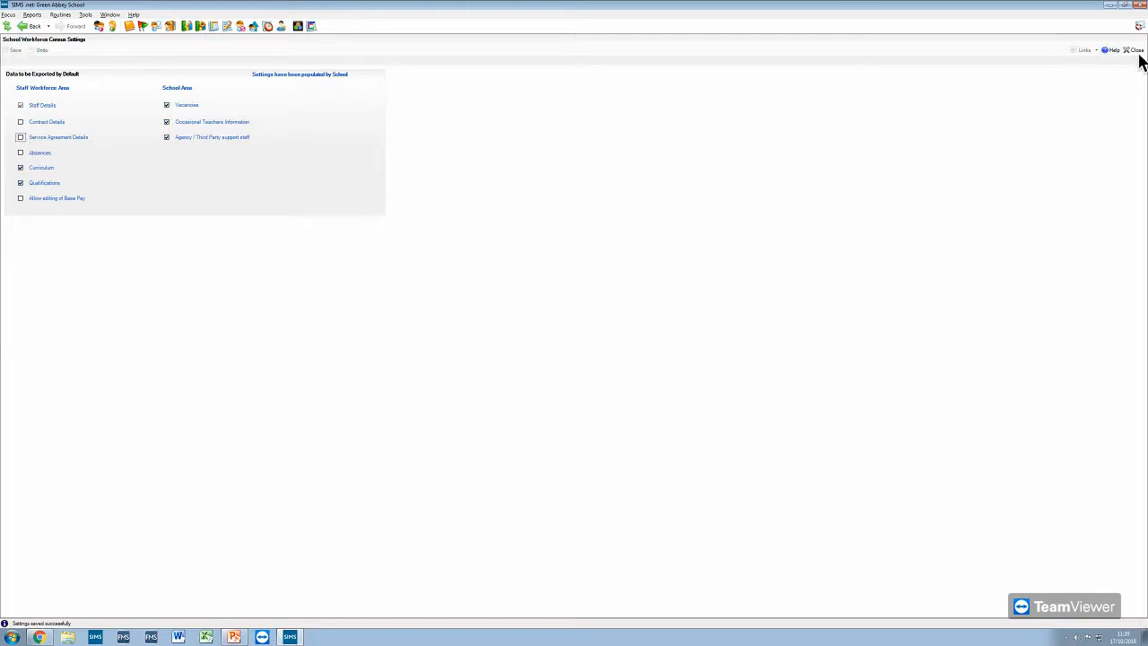
{"action": "left_click", "coordinate": [1130, 51]}
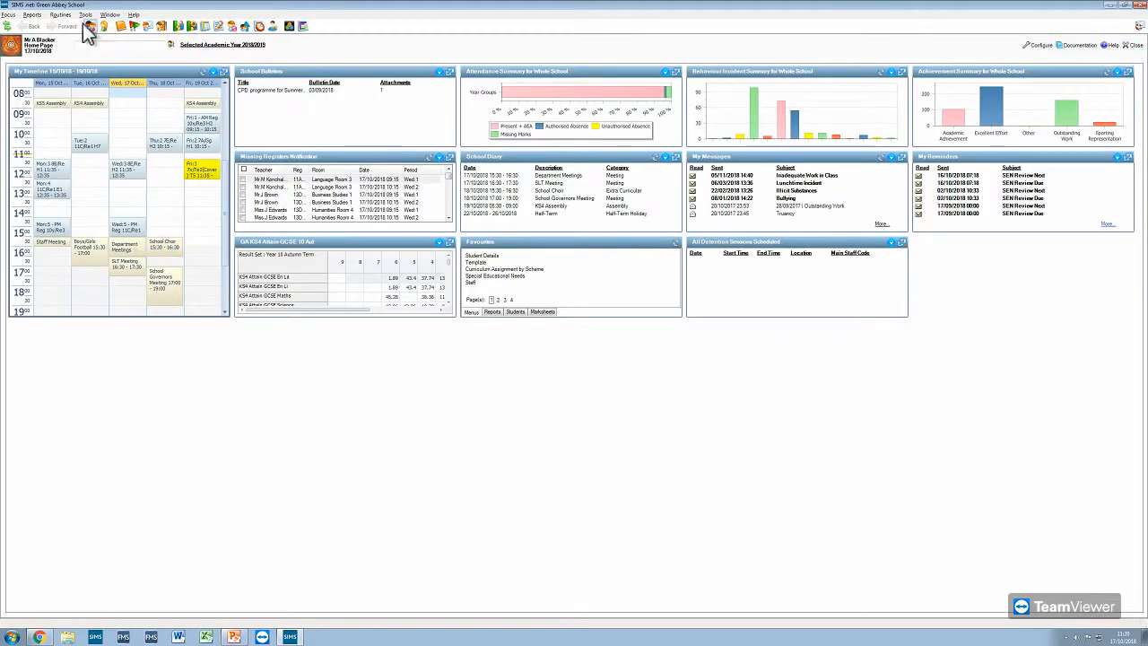
- Open the School Workforce Census statutory return and create a new return
{"action": "left_click", "coordinate": [60, 15]}
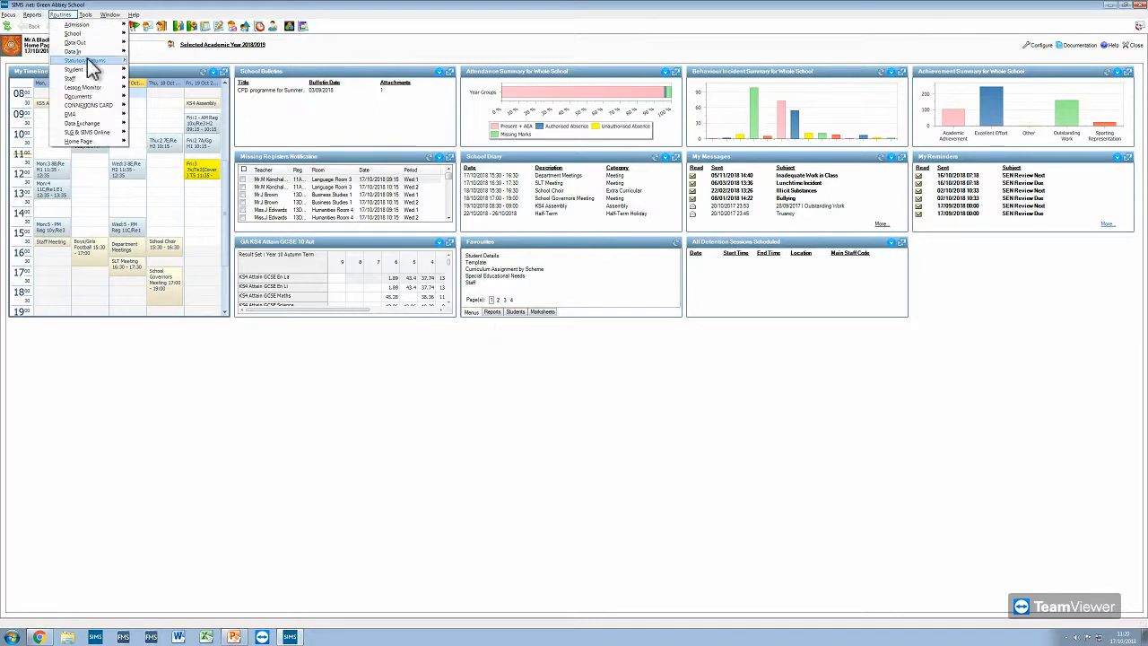
{"action": "left_click", "coordinate": [171, 70]}
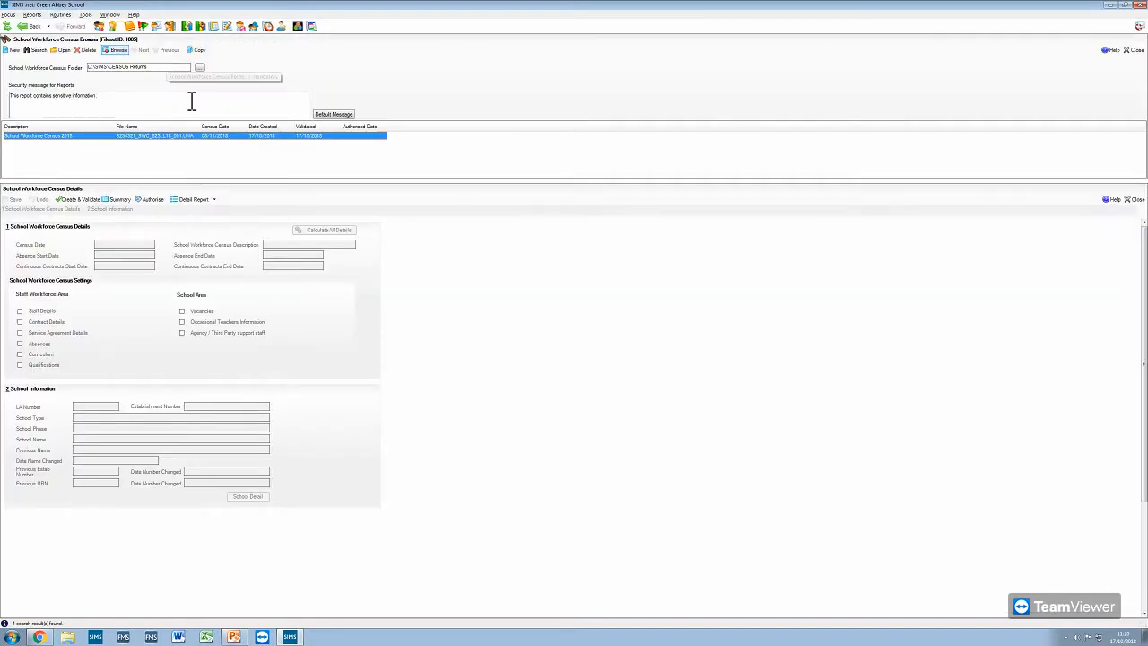
{"action": "left_click", "coordinate": [12, 50]}
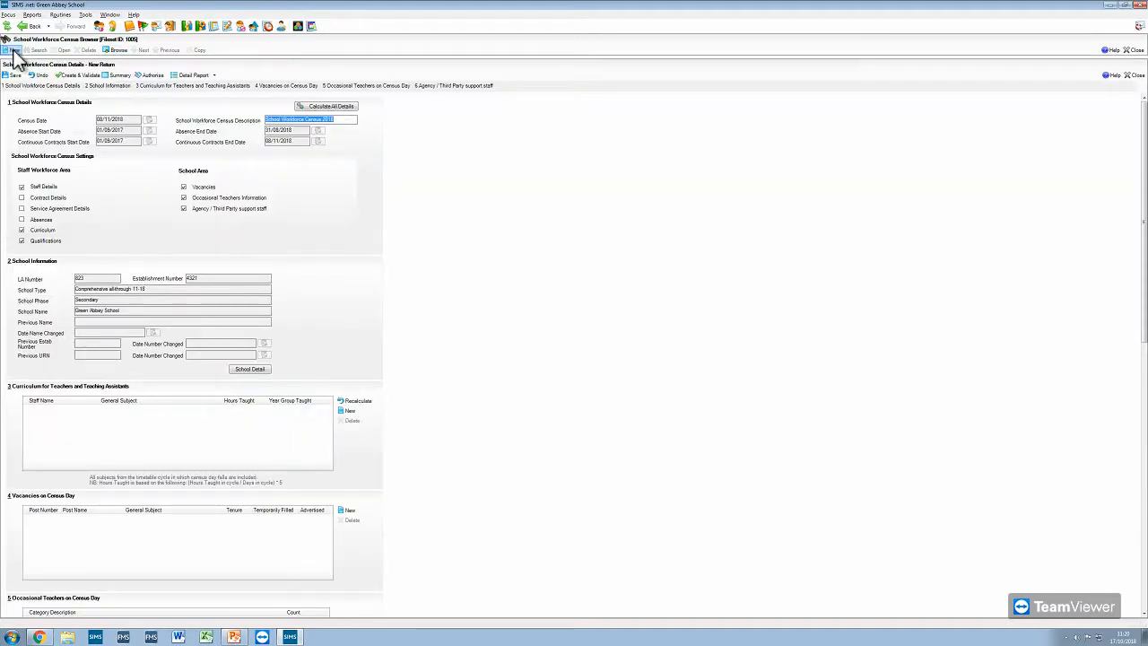
- Calculate all details for the new return and change the teacher's Curriculum Year 8 English entry to 15 hours taught in Curriculum Year 13
{"action": "left_click", "coordinate": [339, 107]}
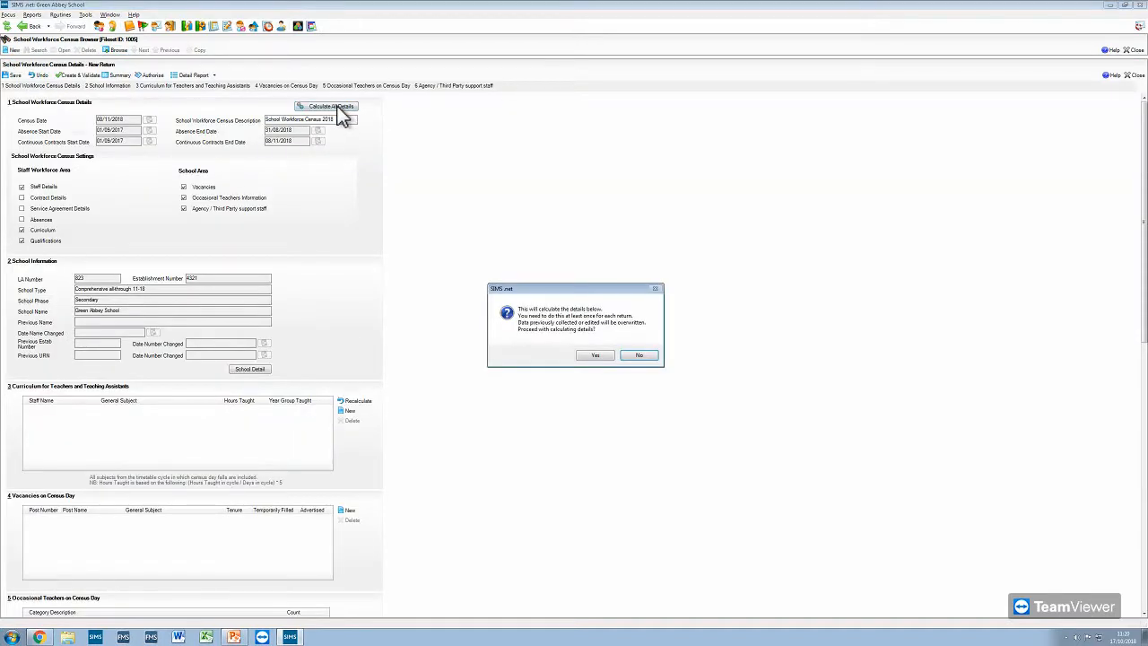
{"action": "left_click", "coordinate": [594, 356]}
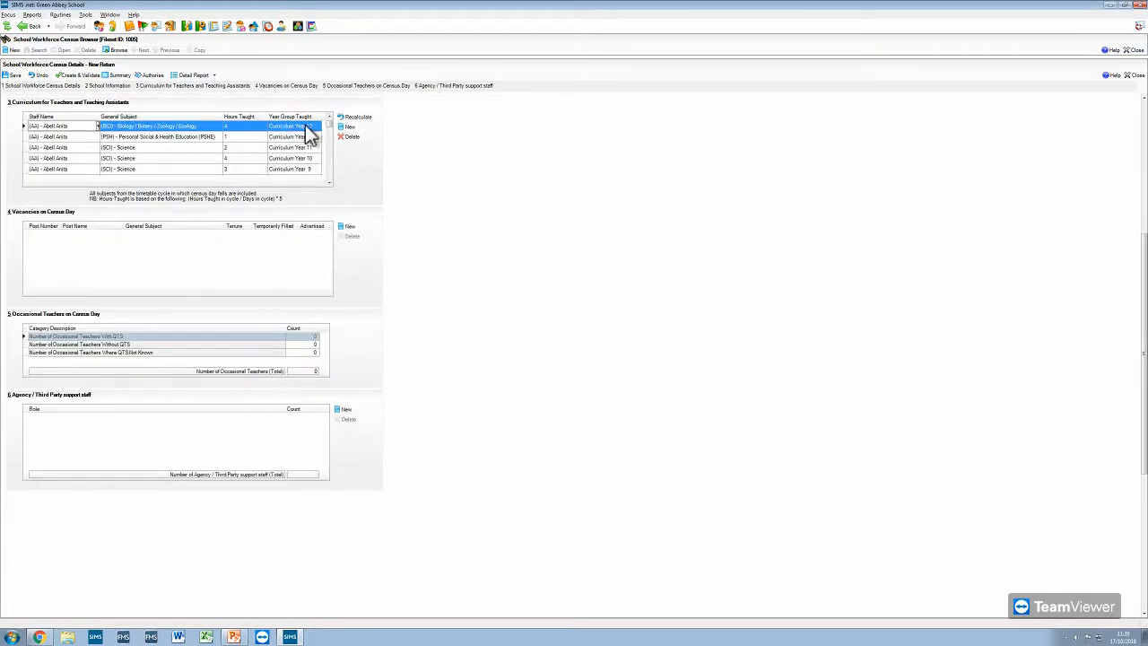
{"action": "left_click_drag", "start_coordinate": [330, 124], "coordinate": [328, 151]}
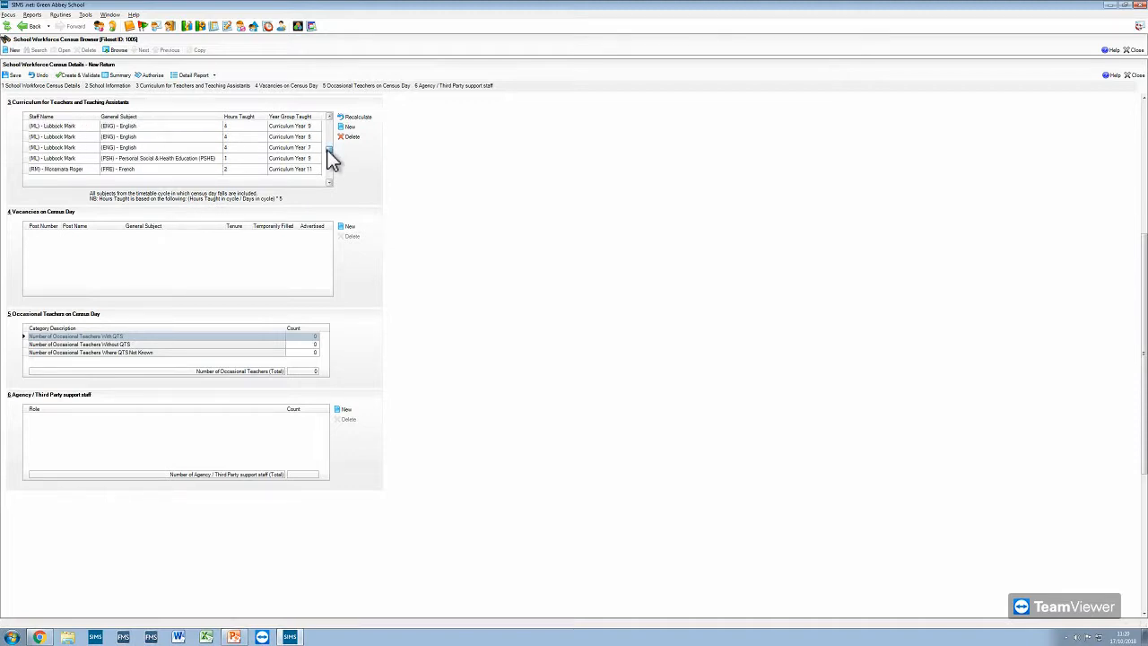
{"action": "left_click", "coordinate": [308, 136]}
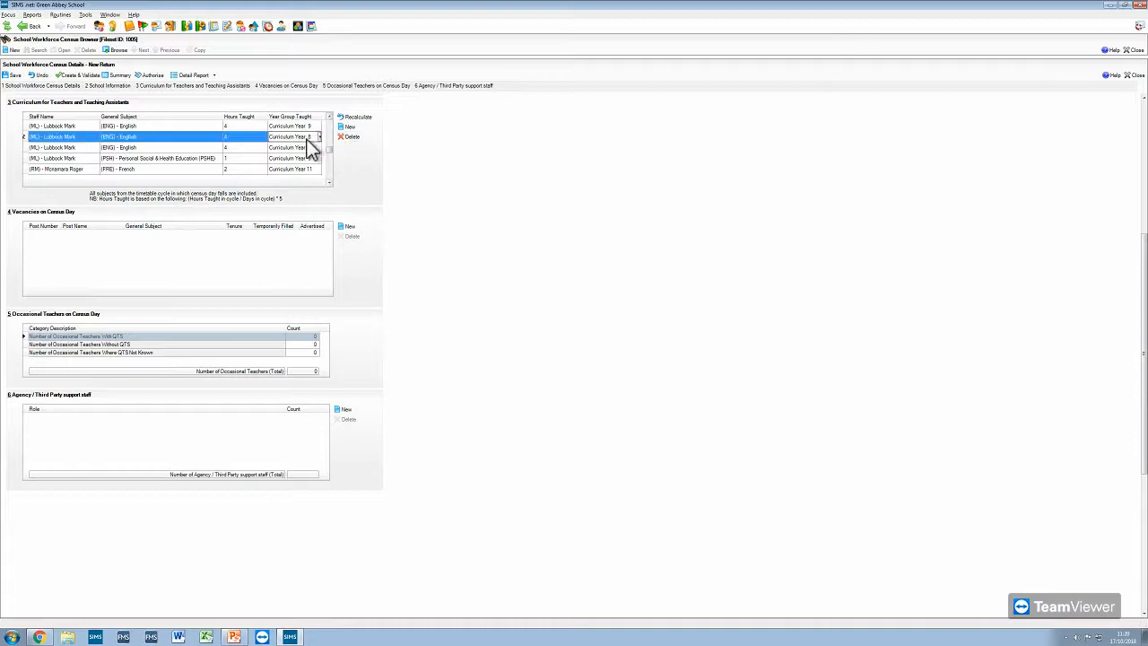
{"action": "left_click", "coordinate": [319, 137]}
{"action": "left_click", "coordinate": [303, 174]}
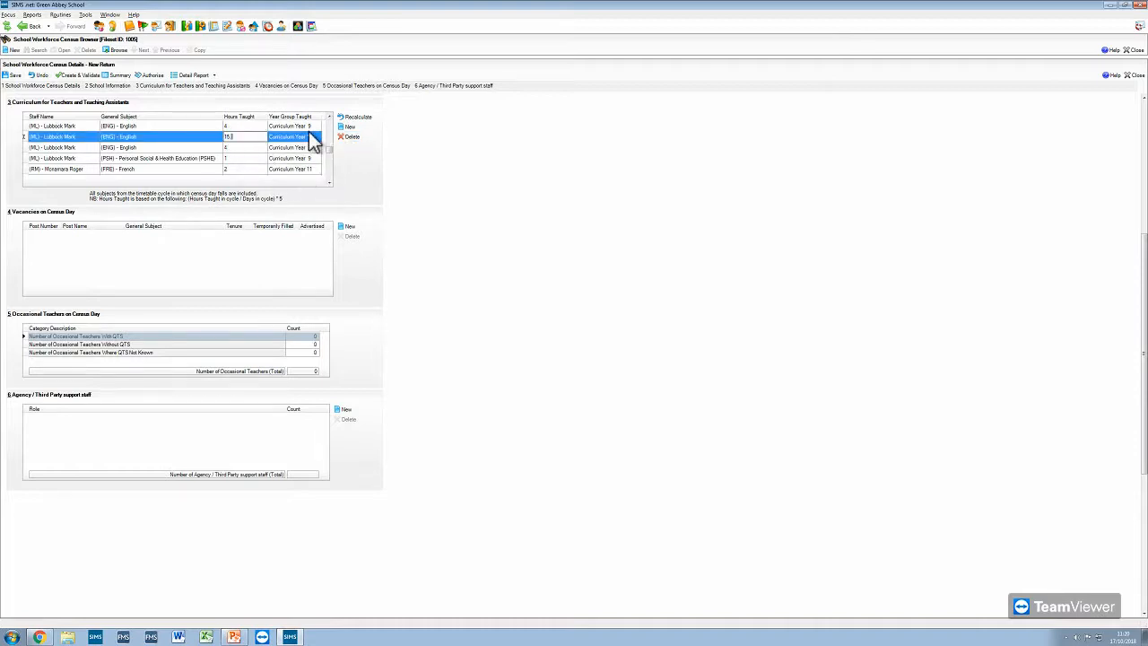
{"action": "left_click", "coordinate": [261, 158]}
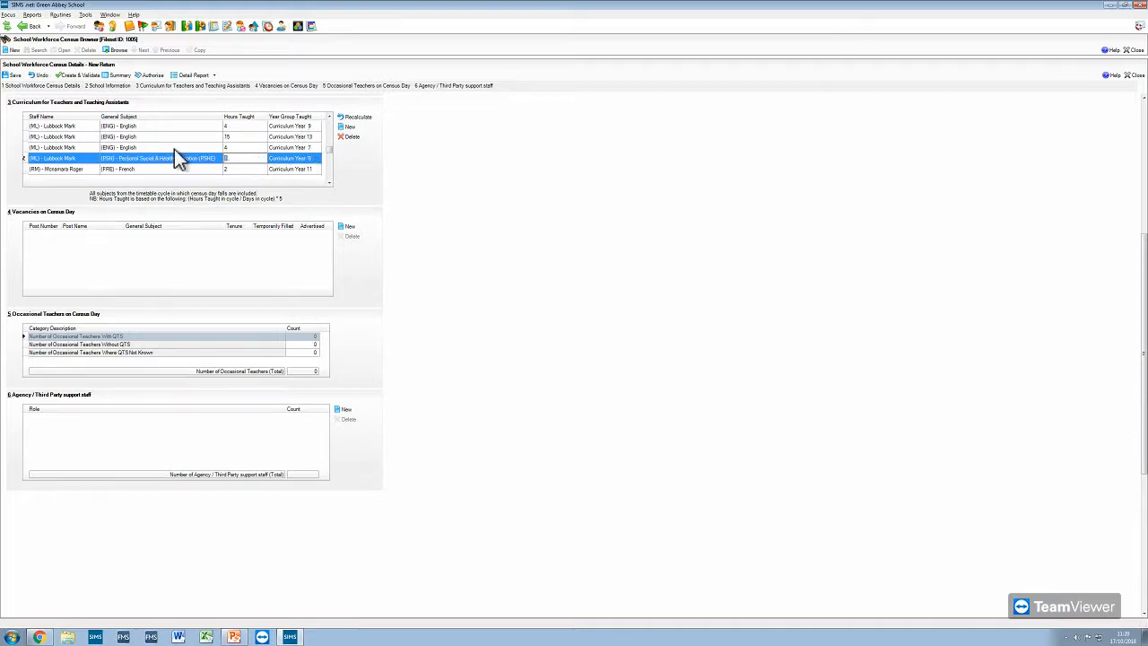
{"action": "left_click", "coordinate": [11, 75]}
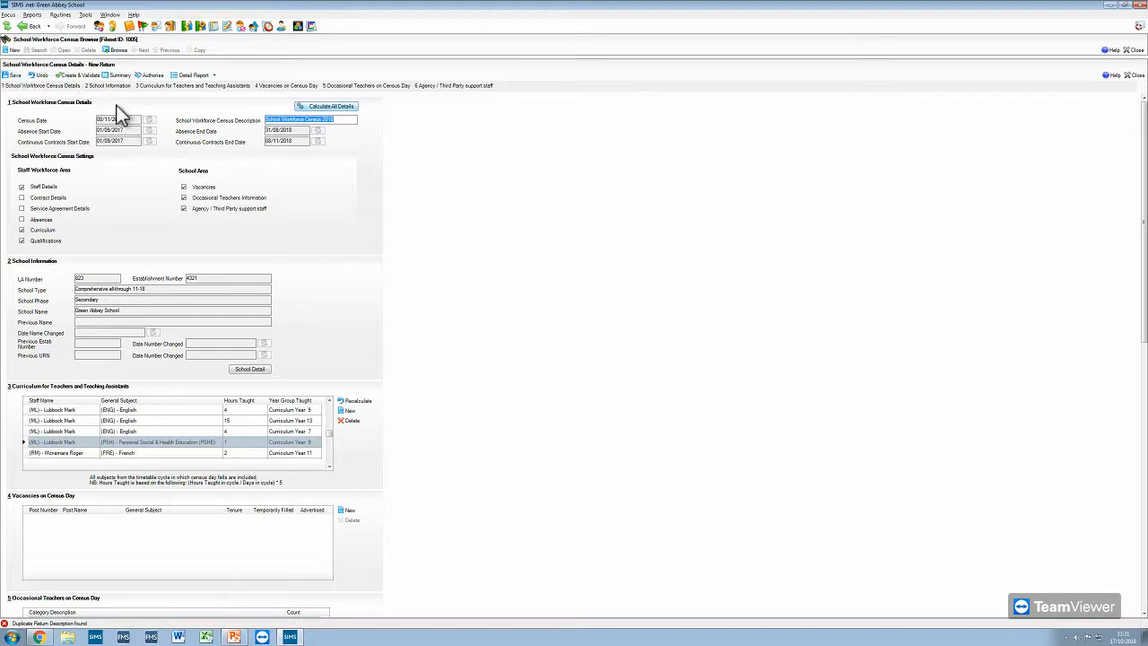
- Add a vacancy on census day for a Deputy head with general subject Not Applicable and Full Time tenure
{"action": "left_click", "coordinate": [287, 87]}
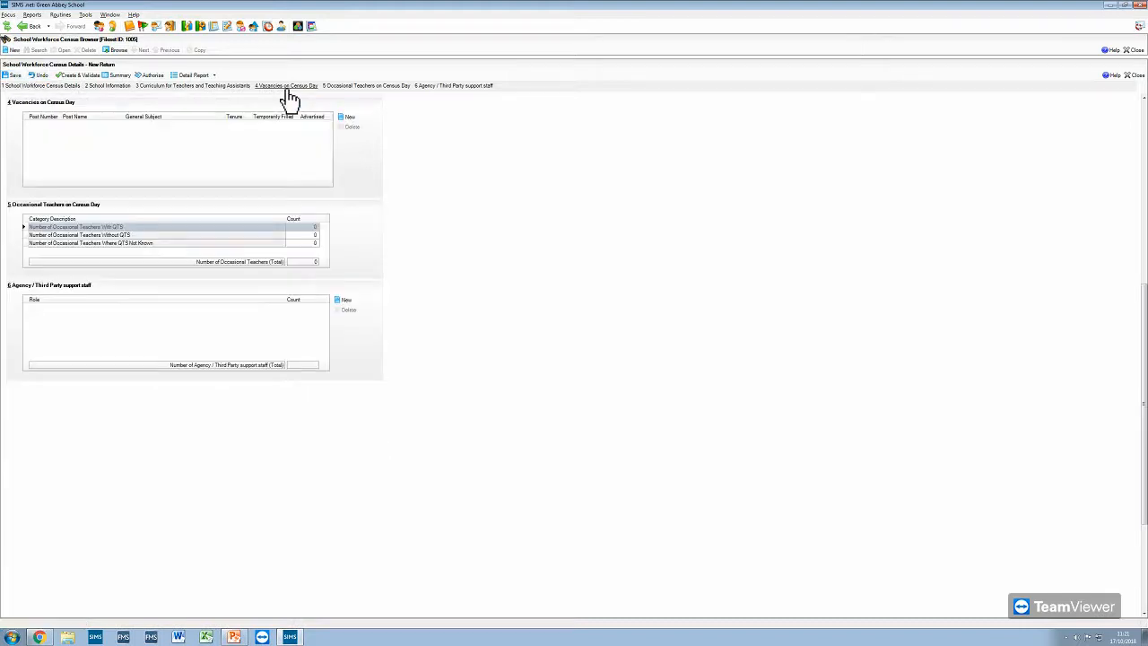
{"action": "left_click", "coordinate": [347, 117]}
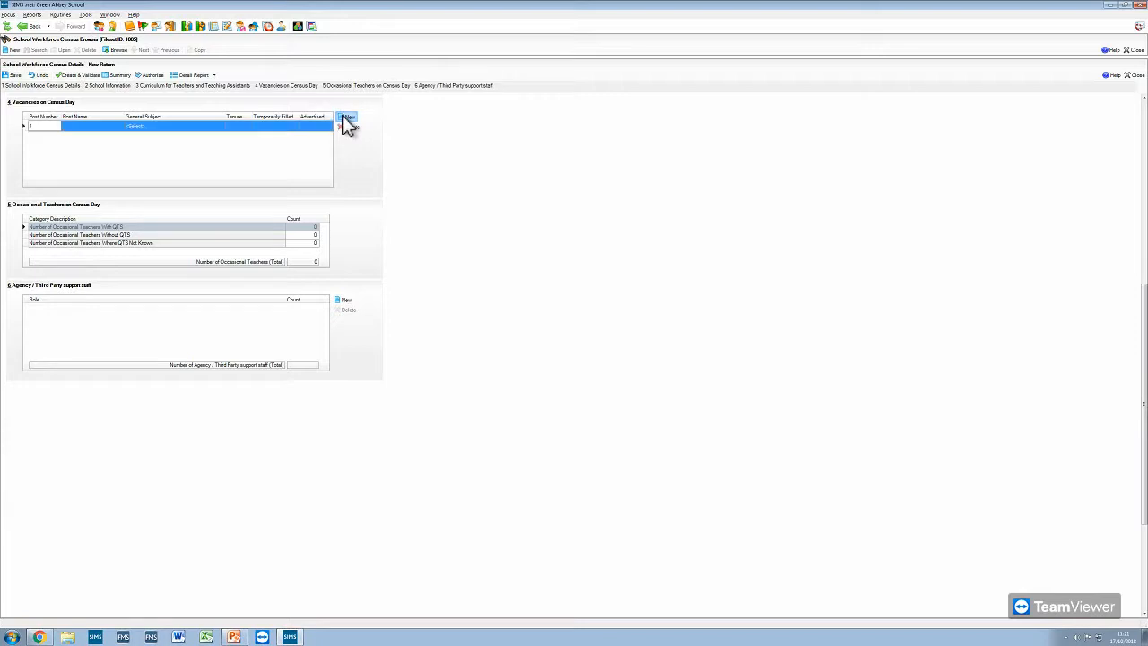
{"action": "left_click", "coordinate": [85, 127]}
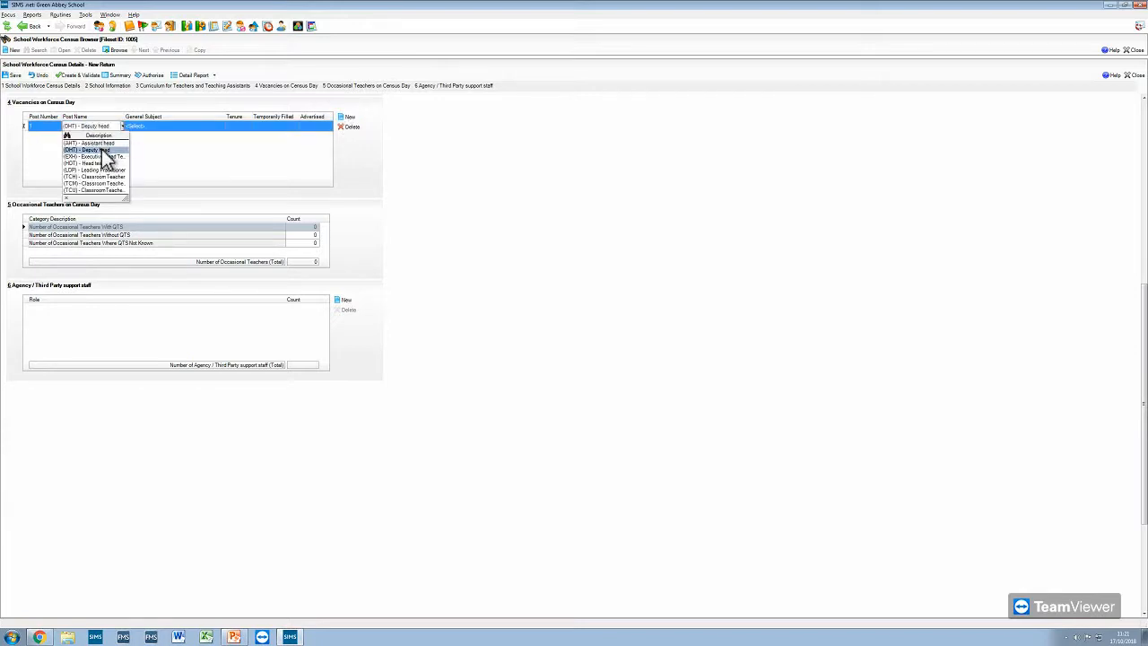
{"action": "left_click", "coordinate": [102, 150]}
{"action": "left_click", "coordinate": [179, 128]}
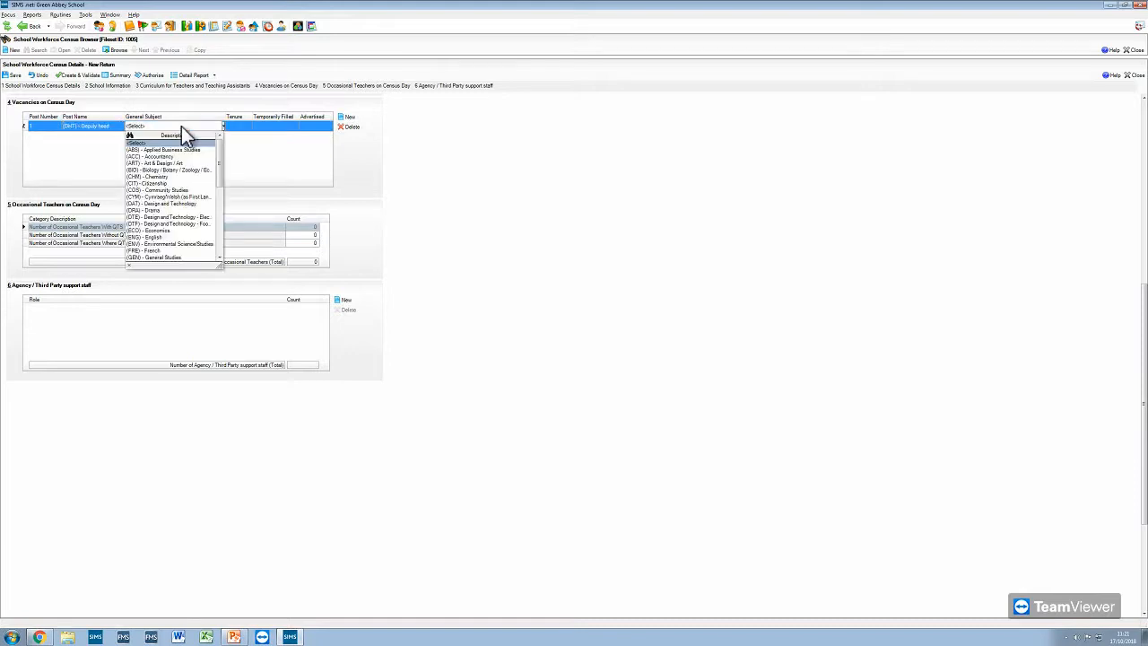
{"action": "left_click", "coordinate": [219, 234]}
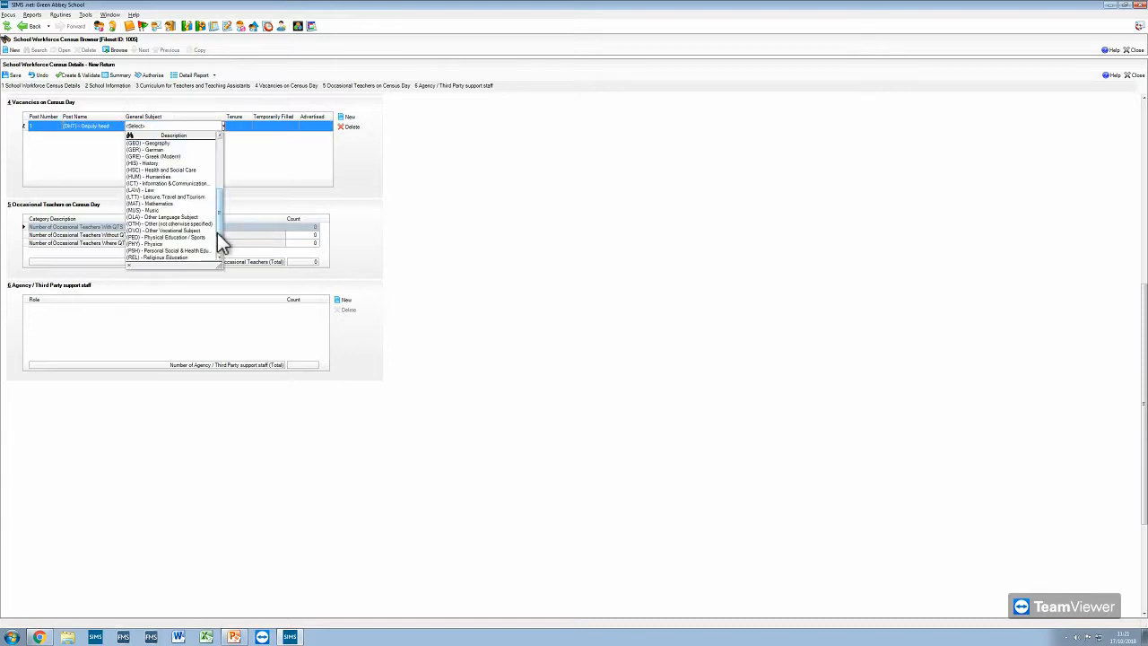
{"action": "left_click", "coordinate": [219, 245]}
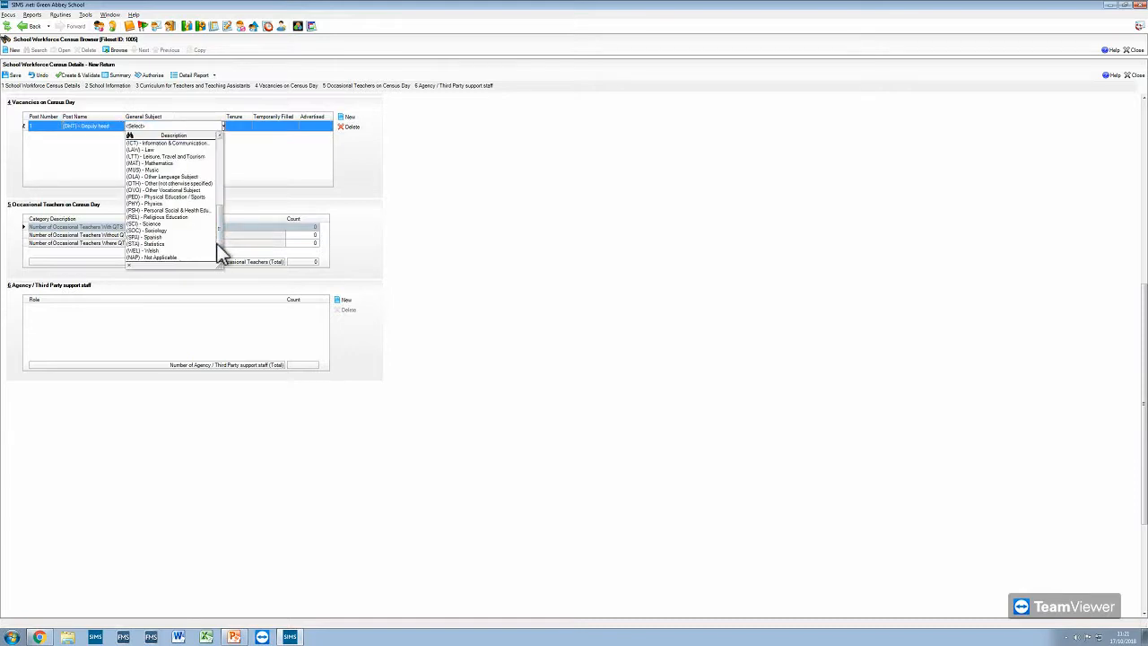
{"action": "left_click", "coordinate": [165, 257]}
{"action": "left_click", "coordinate": [247, 127]}
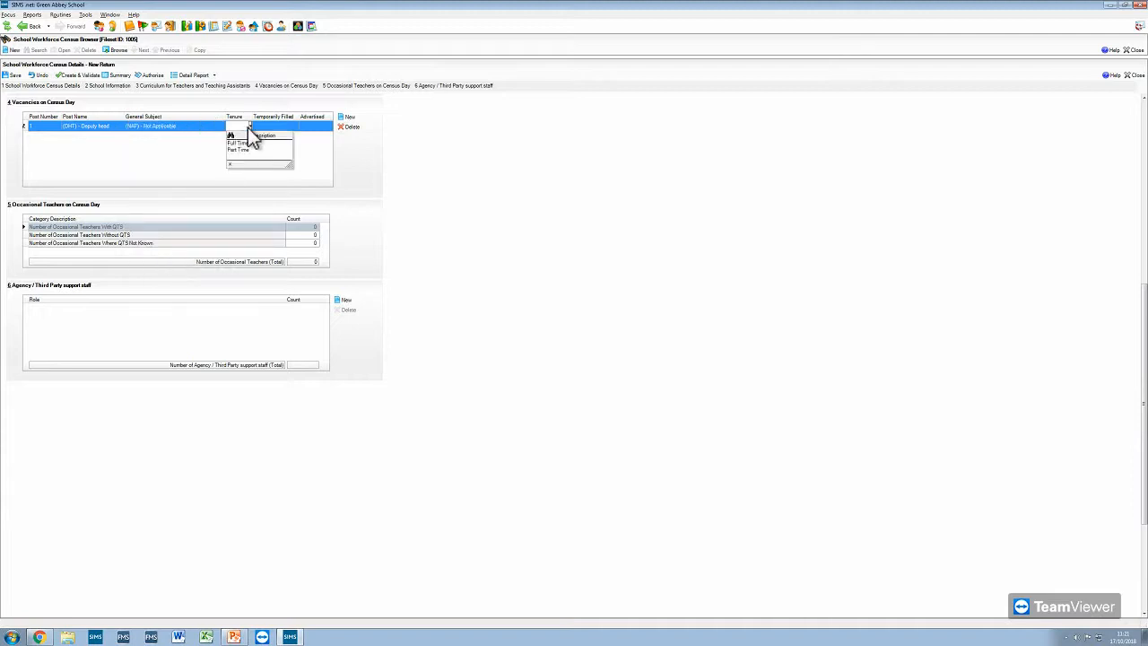
{"action": "left_click", "coordinate": [247, 147]}
- Change the vacancy's general subject to Other (not otherwise specified), set Temporarily Filled and Advertised to Yes, and try to save the return
{"action": "left_click", "coordinate": [210, 131]}
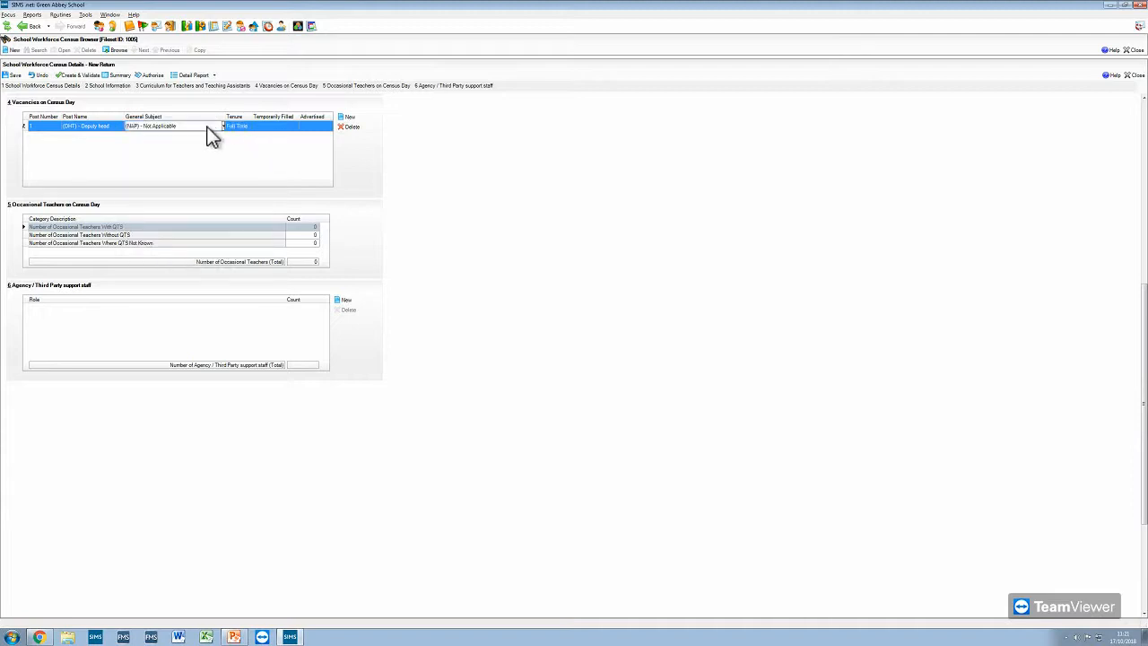
{"action": "left_click", "coordinate": [213, 158]}
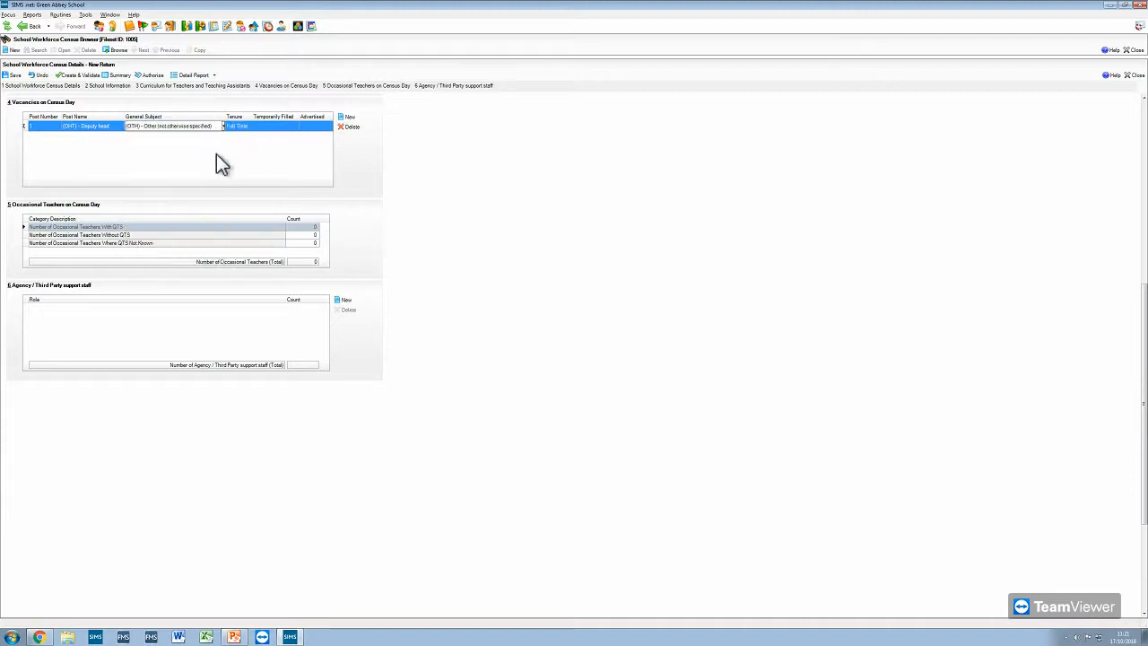
{"action": "left_click", "coordinate": [290, 128]}
{"action": "left_click", "coordinate": [270, 144]}
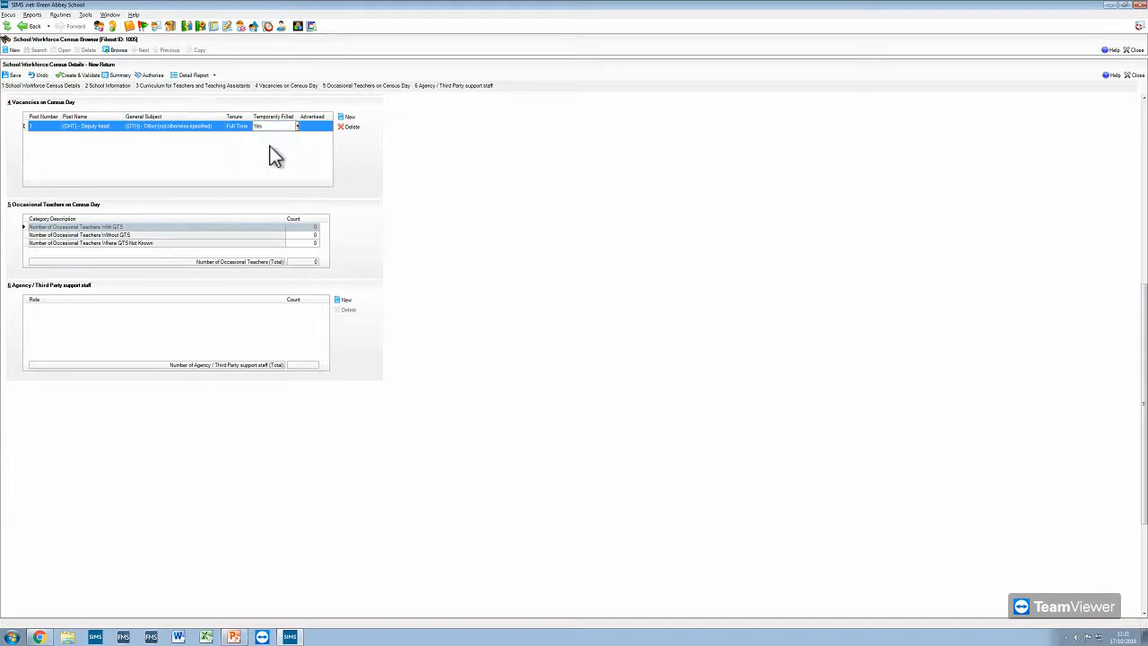
{"action": "left_click", "coordinate": [323, 128]}
{"action": "left_click", "coordinate": [322, 148]}
{"action": "left_click", "coordinate": [13, 75]}
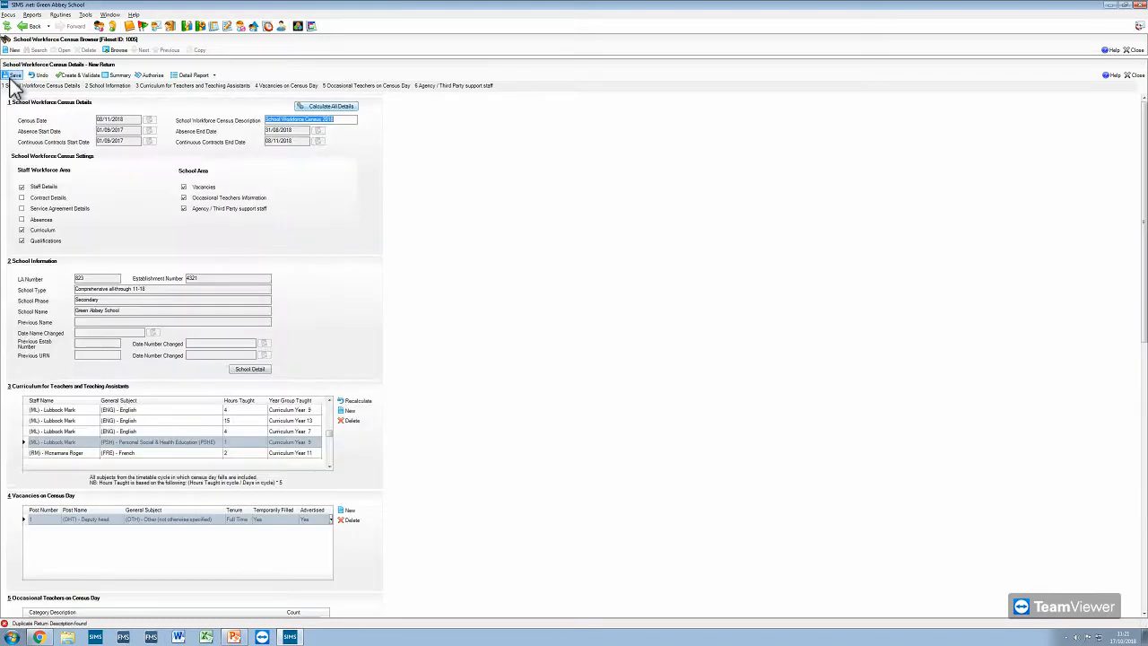
- Set the number of occasional teachers with QTS on census day to 2
{"action": "left_click", "coordinate": [361, 86]}
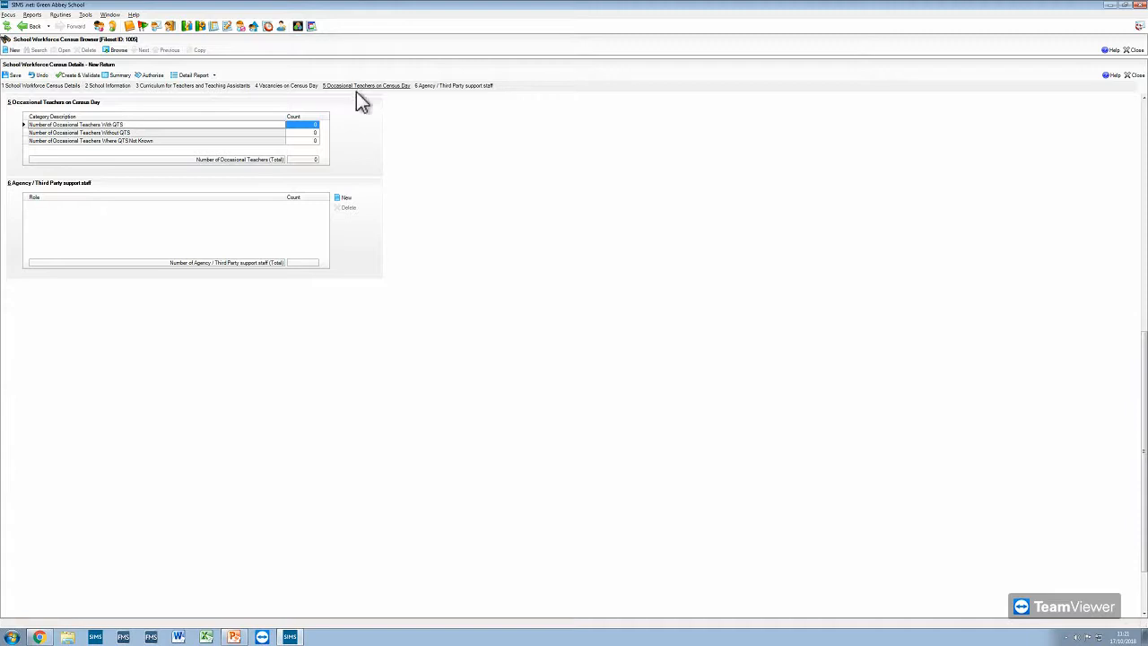
{"action": "left_click", "coordinate": [313, 124]}
{"action": "type", "text": "2"}
{"action": "left_click", "coordinate": [216, 132]}
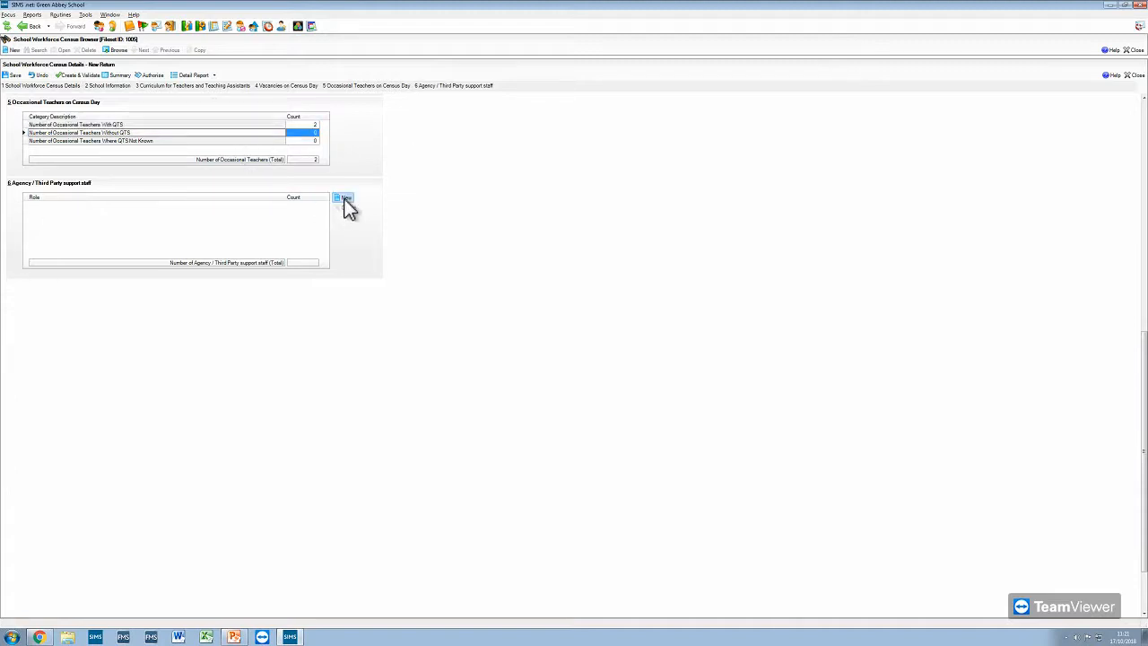
- Add the ICT Technician role with a count of 1 to the agency and third party support staff, and try to save the return
{"action": "left_click", "coordinate": [347, 199]}
{"action": "left_click", "coordinate": [215, 166]}
{"action": "left_click", "coordinate": [215, 167]}
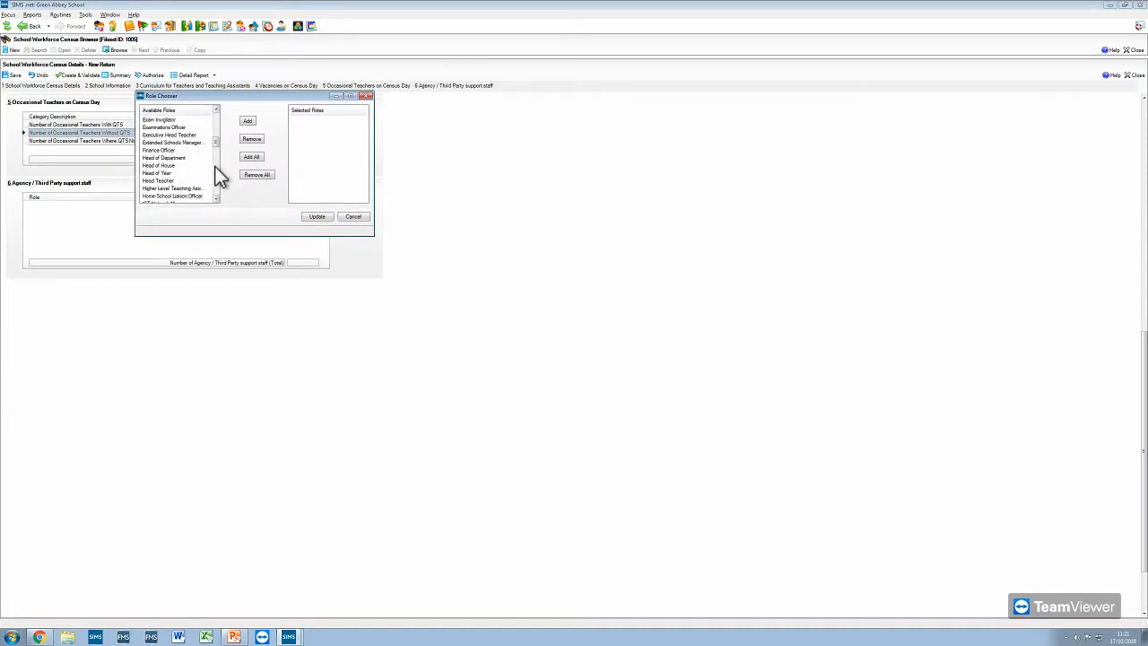
{"action": "left_click", "coordinate": [215, 167]}
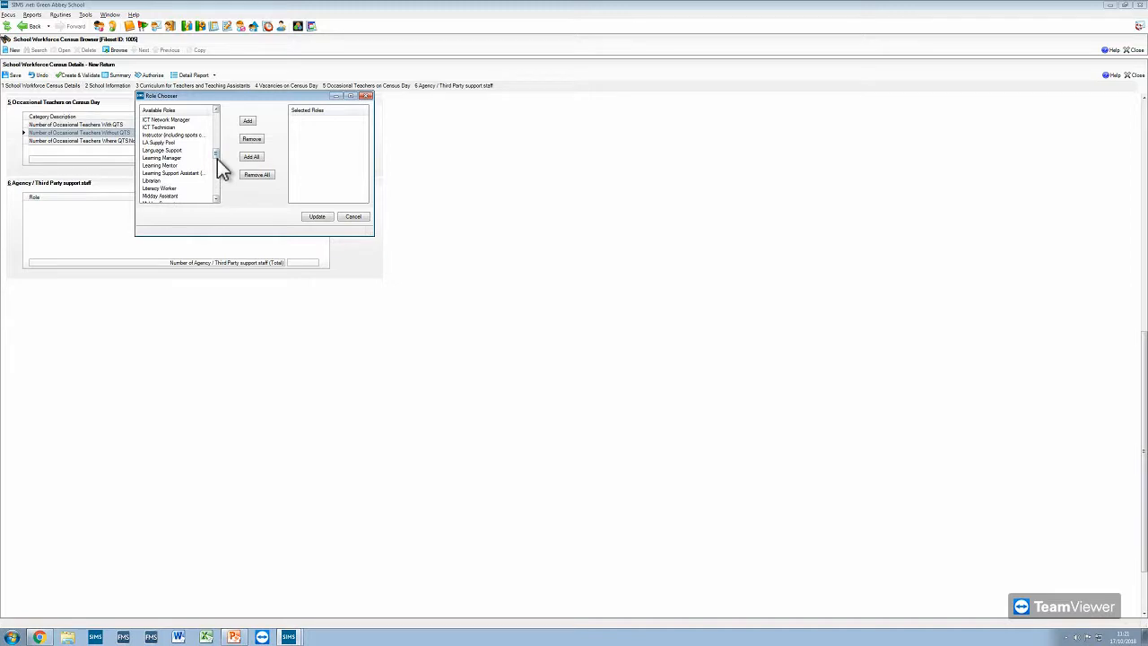
{"action": "double_click", "coordinate": [166, 127]}
{"action": "left_click", "coordinate": [319, 217]}
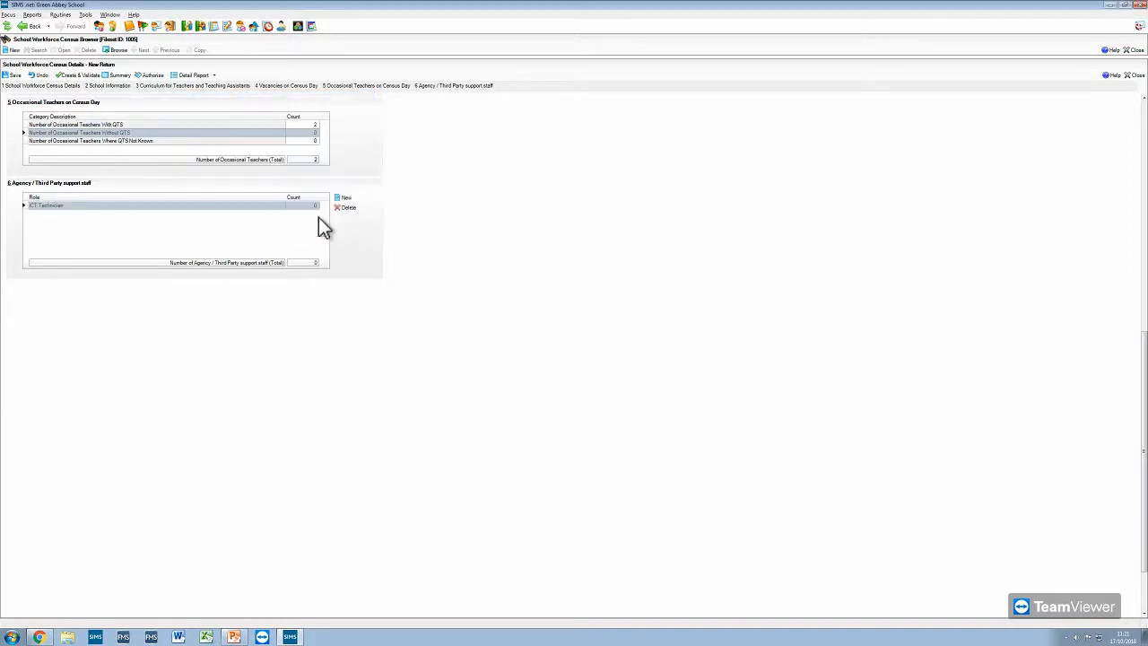
{"action": "left_click", "coordinate": [315, 206]}
{"action": "type", "text": "1"}
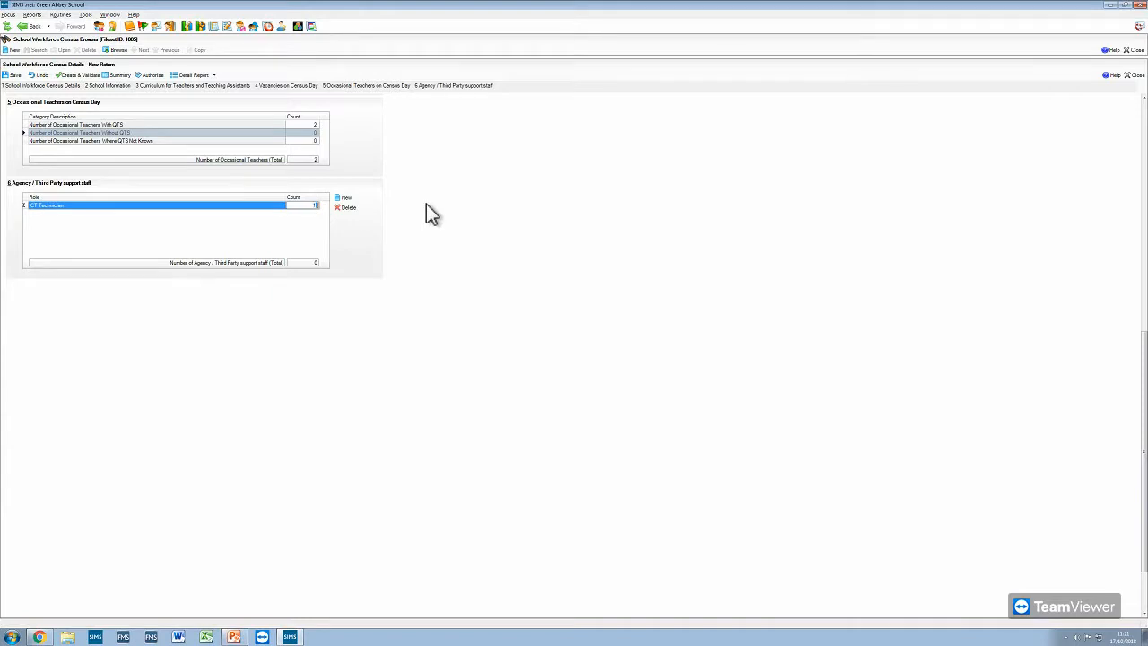
{"action": "left_click", "coordinate": [188, 235]}
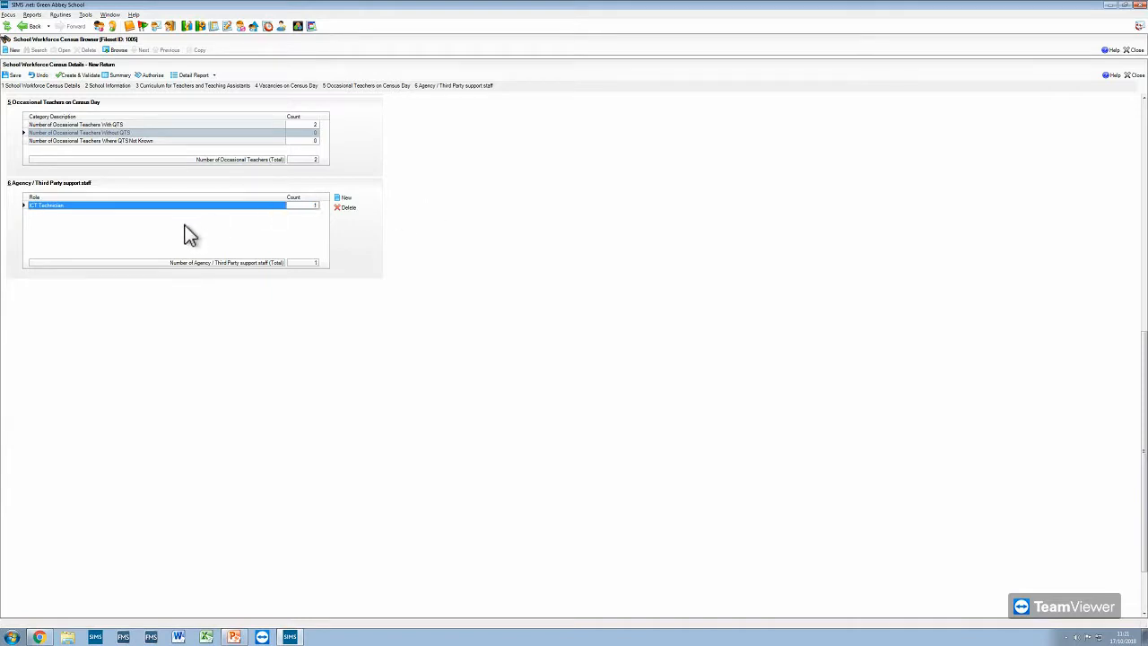
{"action": "left_click", "coordinate": [11, 76]}
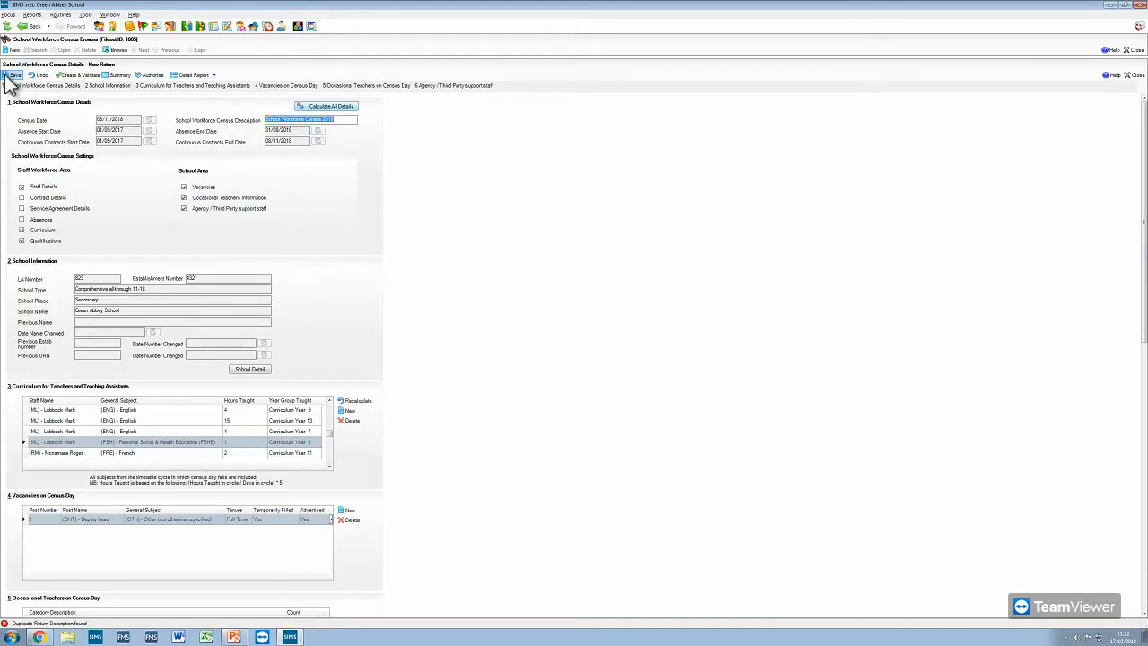
- Change the return's description to School Workforce Census 2018 v2 and save the return
{"action": "left_click", "coordinate": [76, 77]}
{"action": "left_click", "coordinate": [19, 78]}
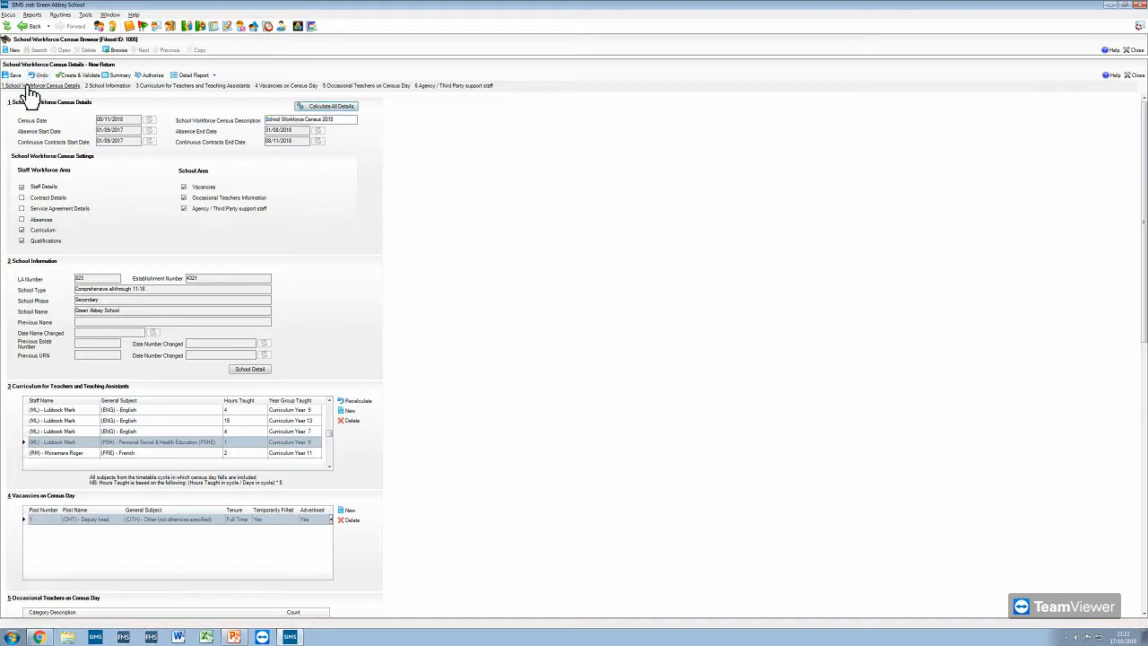
{"action": "left_click", "coordinate": [117, 50]}
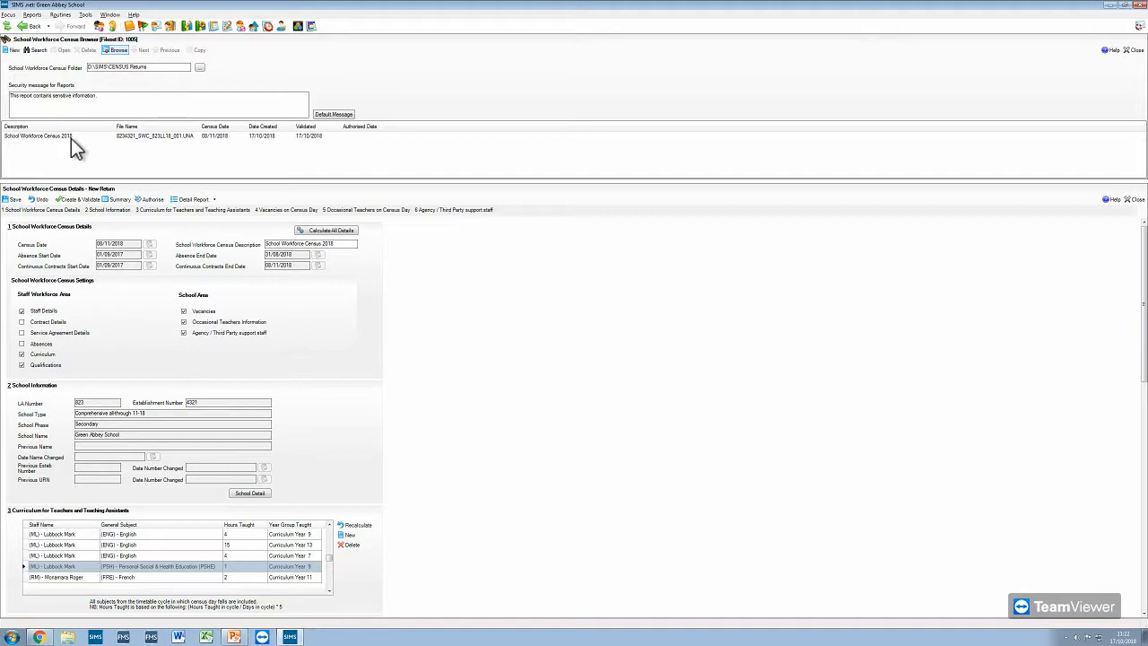
{"action": "left_click", "coordinate": [31, 212]}
{"action": "left_click", "coordinate": [13, 199]}
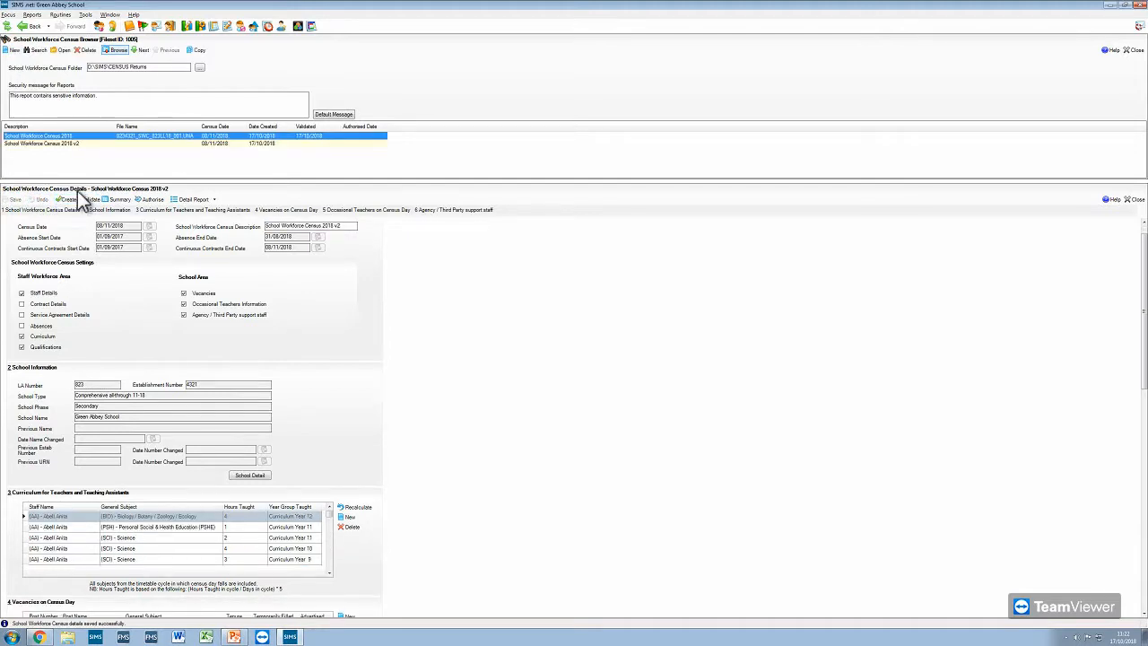
- Create and validate the return, and inspect the staff record behind the first ethnicity error
{"action": "left_click", "coordinate": [81, 199]}
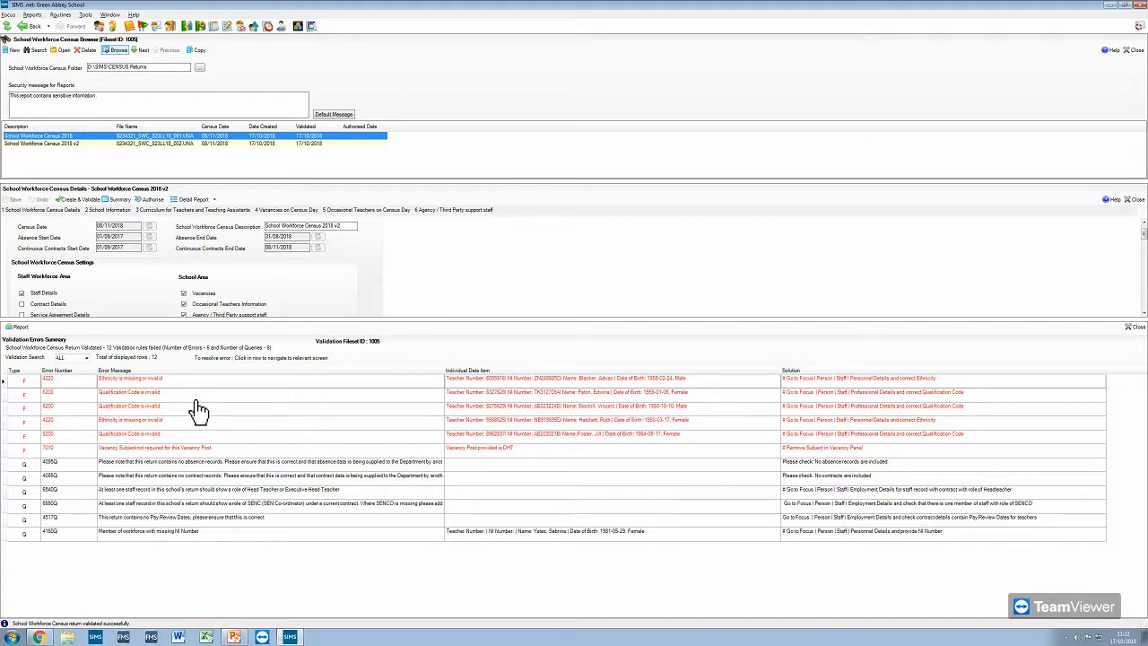
{"action": "left_click", "coordinate": [585, 379]}
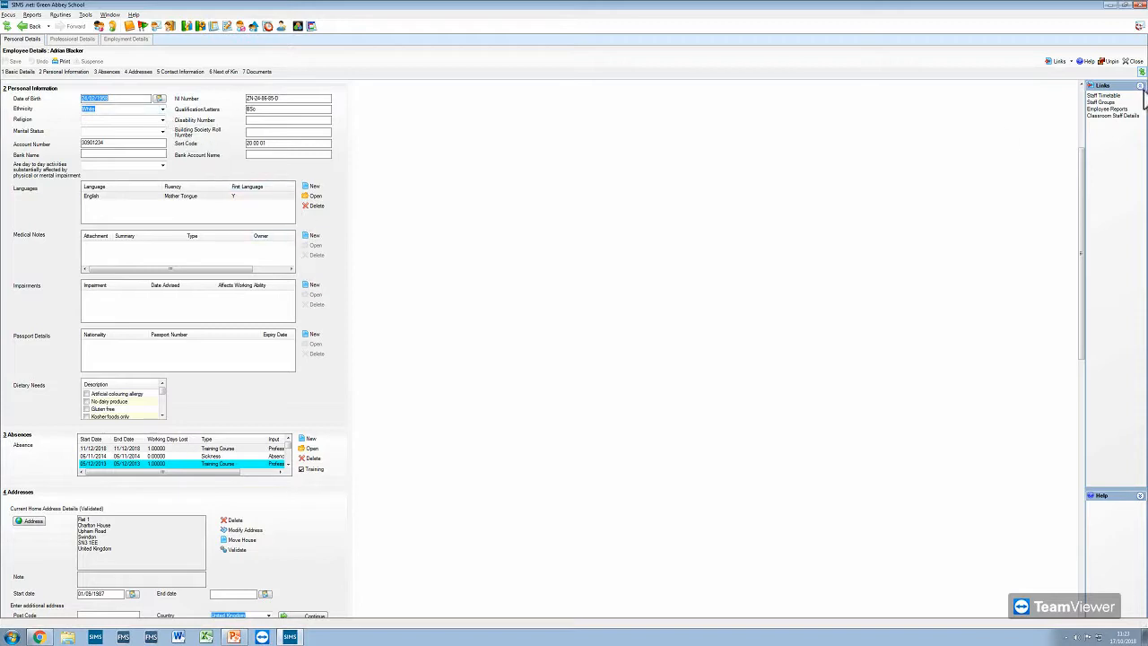
{"action": "left_click", "coordinate": [1133, 61]}
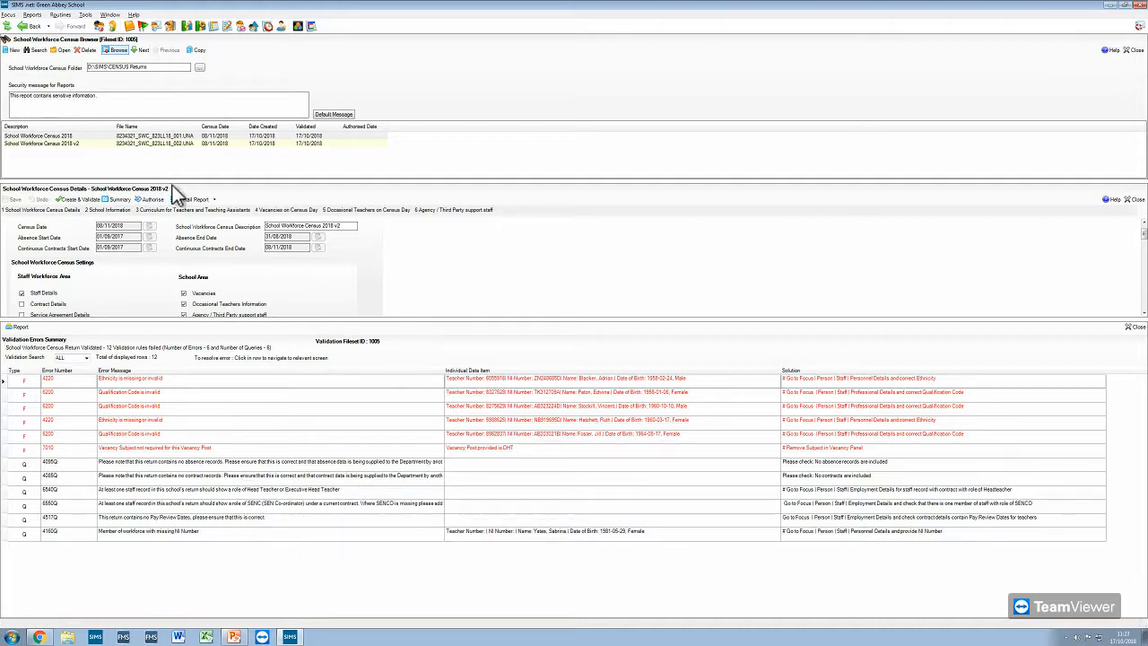
- Review the Workforce Member Basic Details report, close it, and open the return's summary report
{"action": "left_click", "coordinate": [215, 201]}
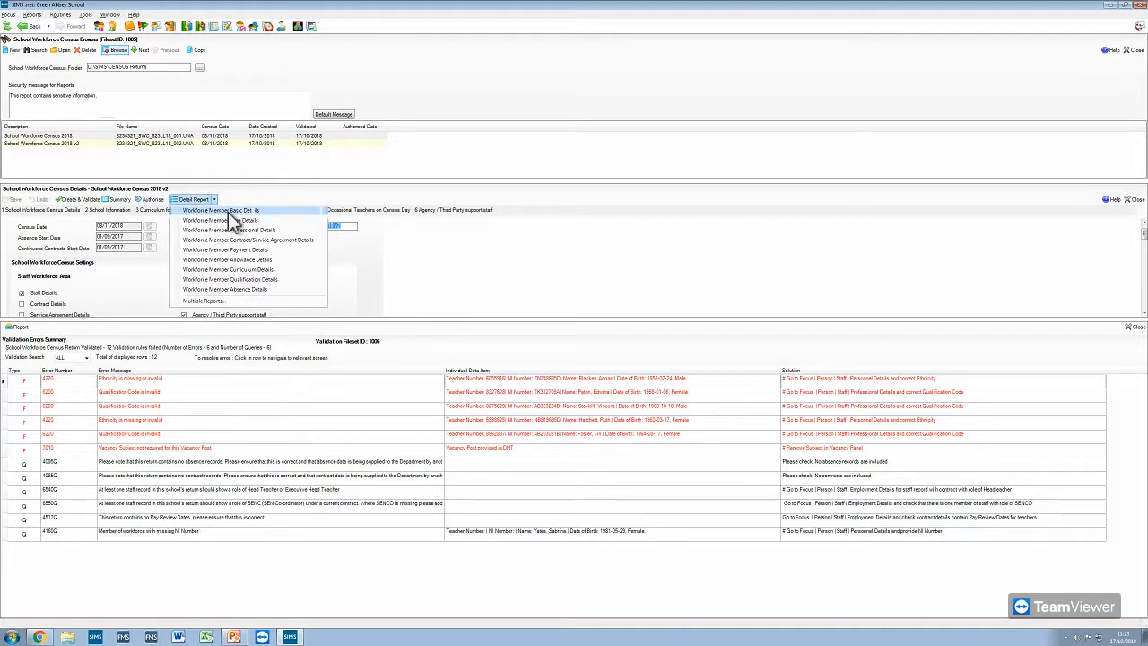
{"action": "left_click", "coordinate": [229, 211]}
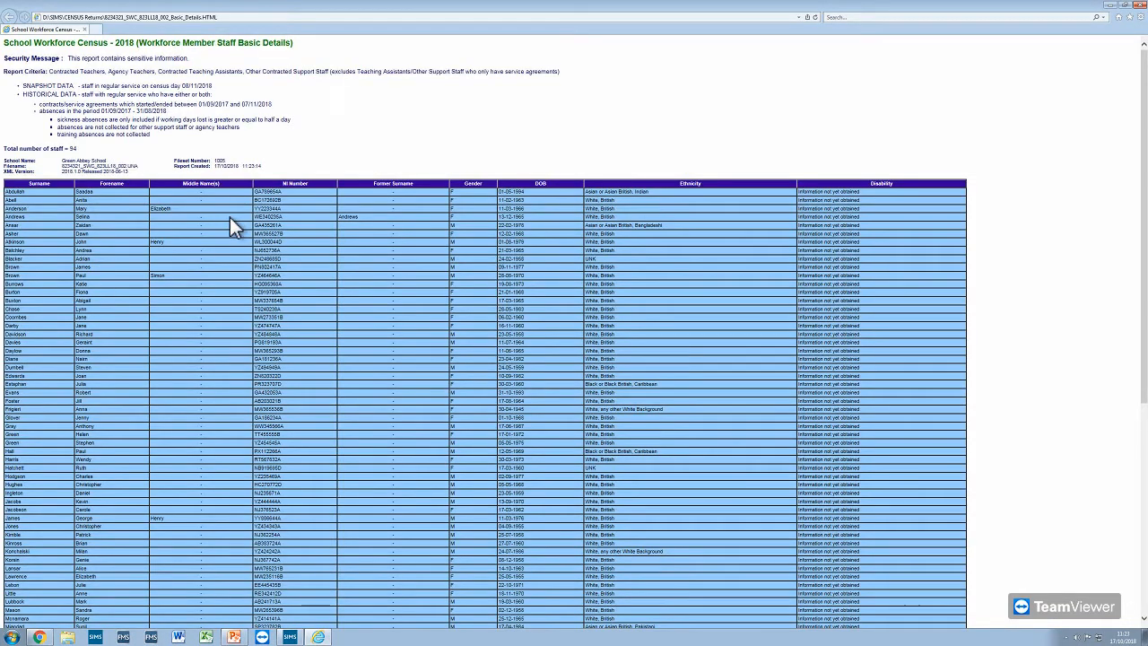
{"action": "left_click", "coordinate": [1140, 4]}
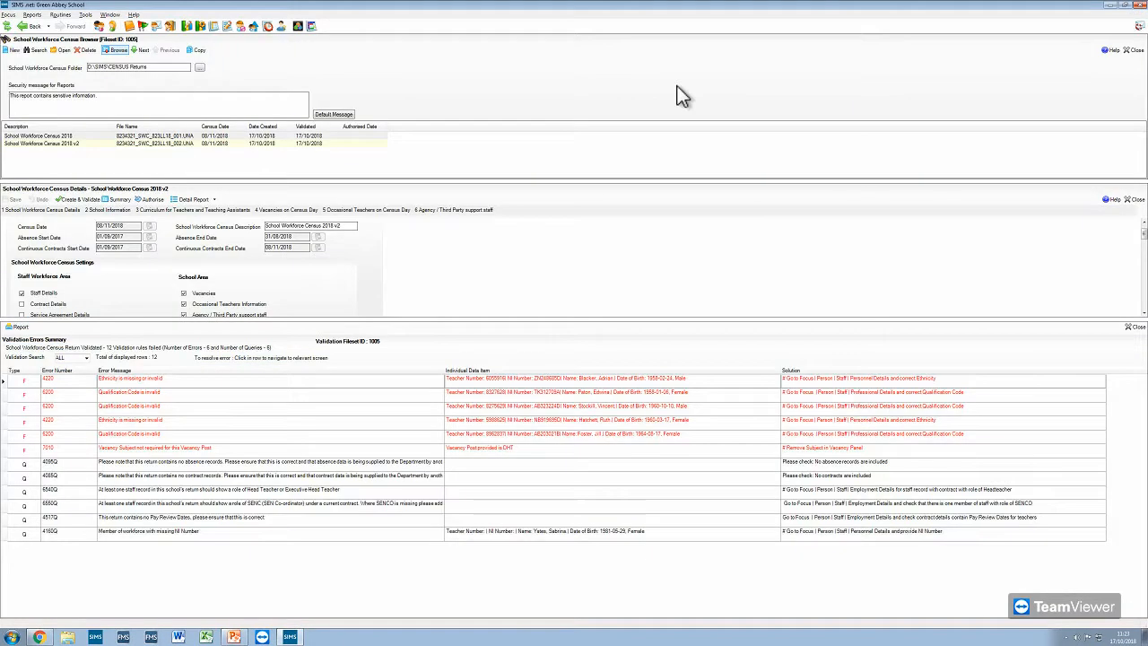
{"action": "left_click", "coordinate": [120, 202]}
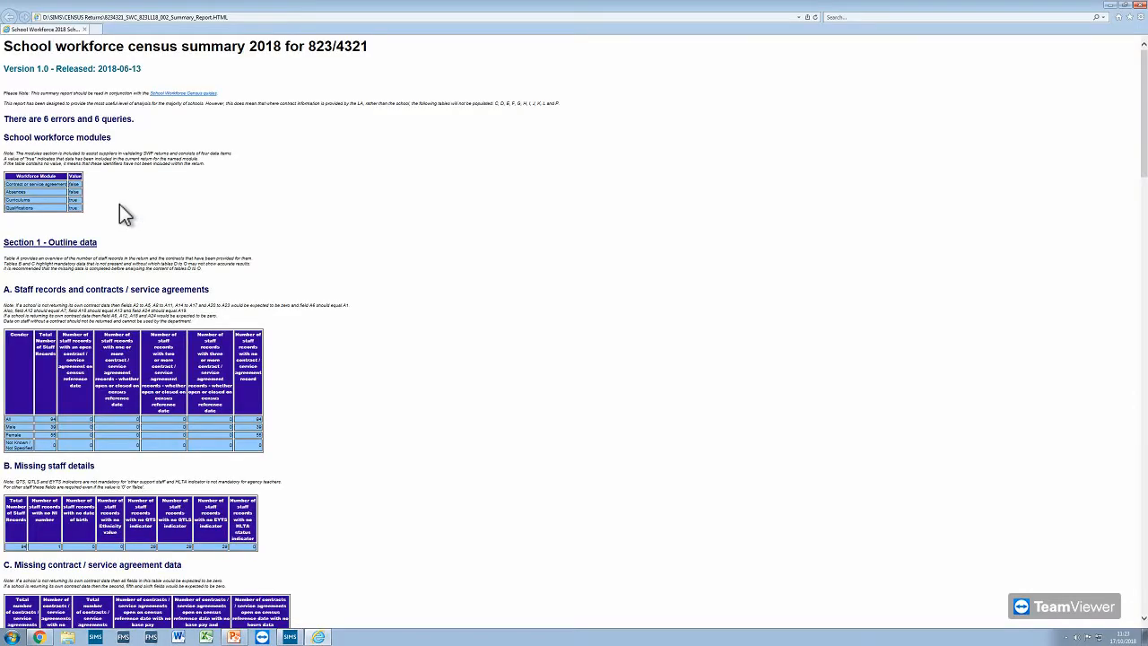
- Look through the School Workforce Census summary report down to the occasional teachers section, and close it
{"action": "scroll", "coordinate": [189, 230], "scroll_direction": "down", "scroll_amount": 20}
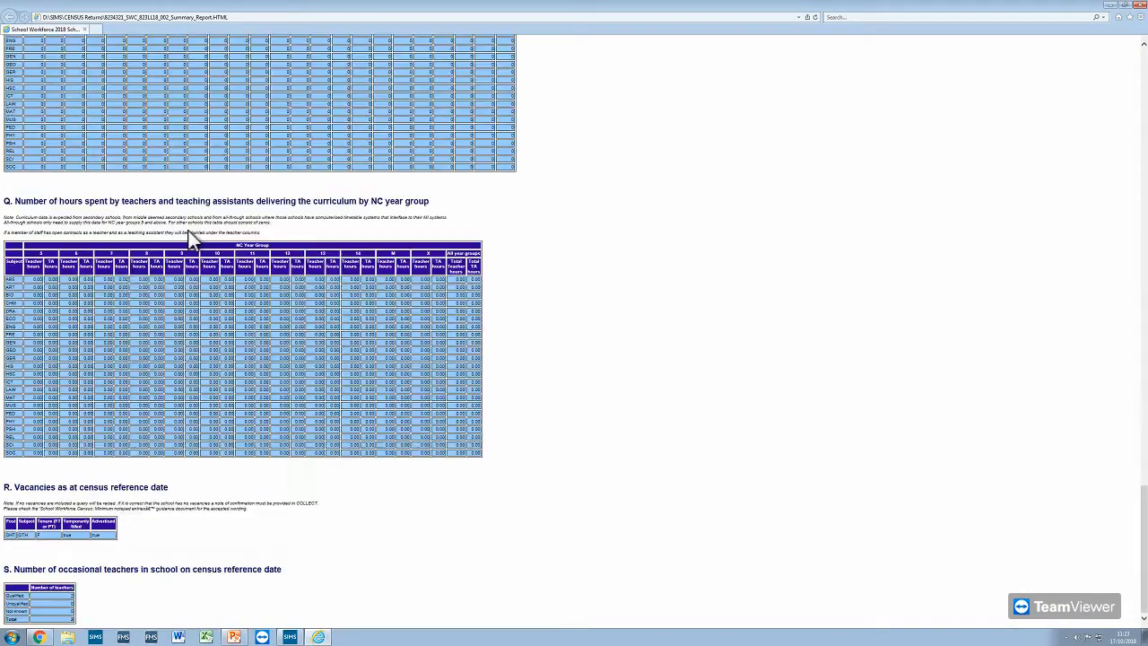
{"action": "scroll", "coordinate": [189, 237], "scroll_direction": "up", "scroll_amount": 20}
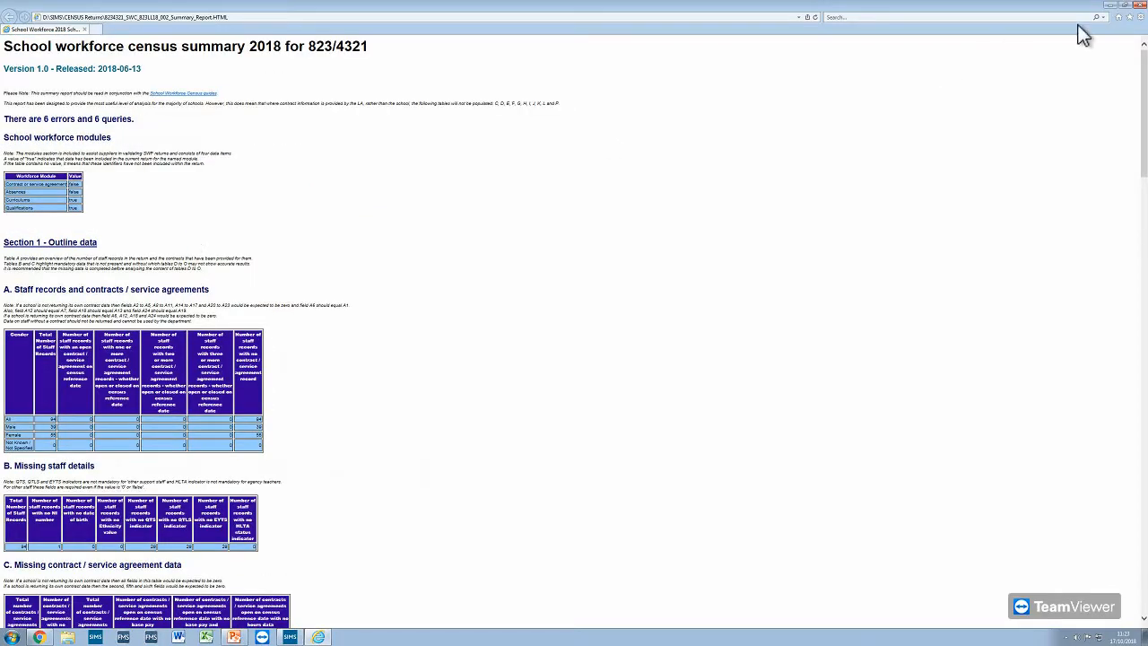
{"action": "left_click", "coordinate": [1140, 5]}
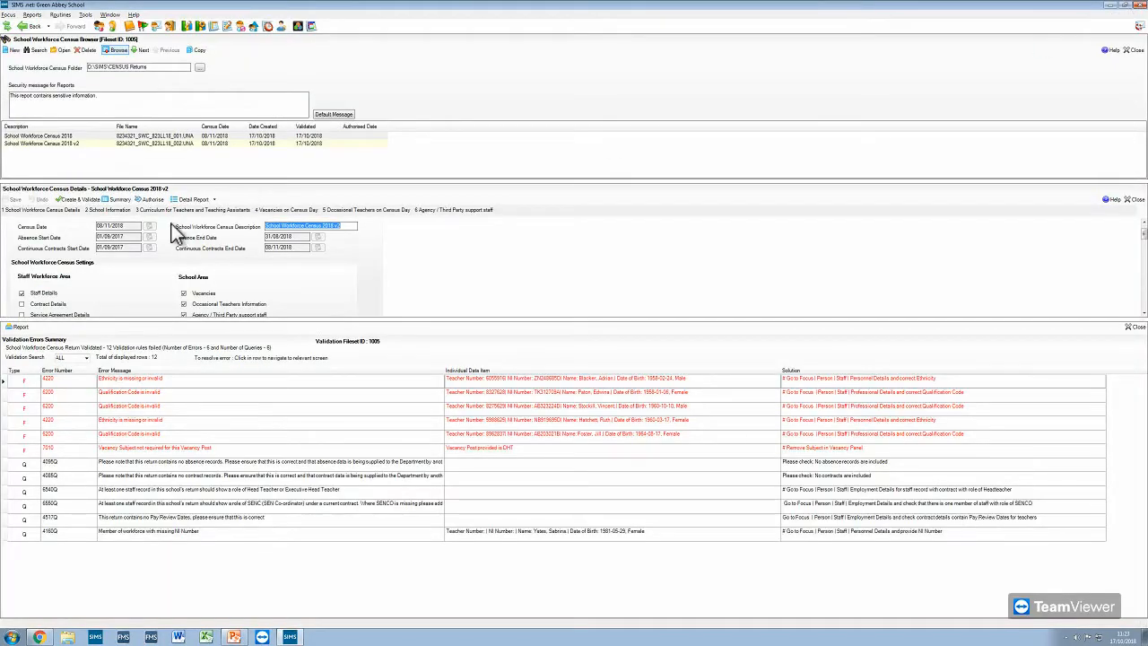
- Authorise the School Workforce Census 2018 v2 return with the head teacher confirmation and additional report text, and close the resulting reports
{"action": "left_click", "coordinate": [162, 137]}
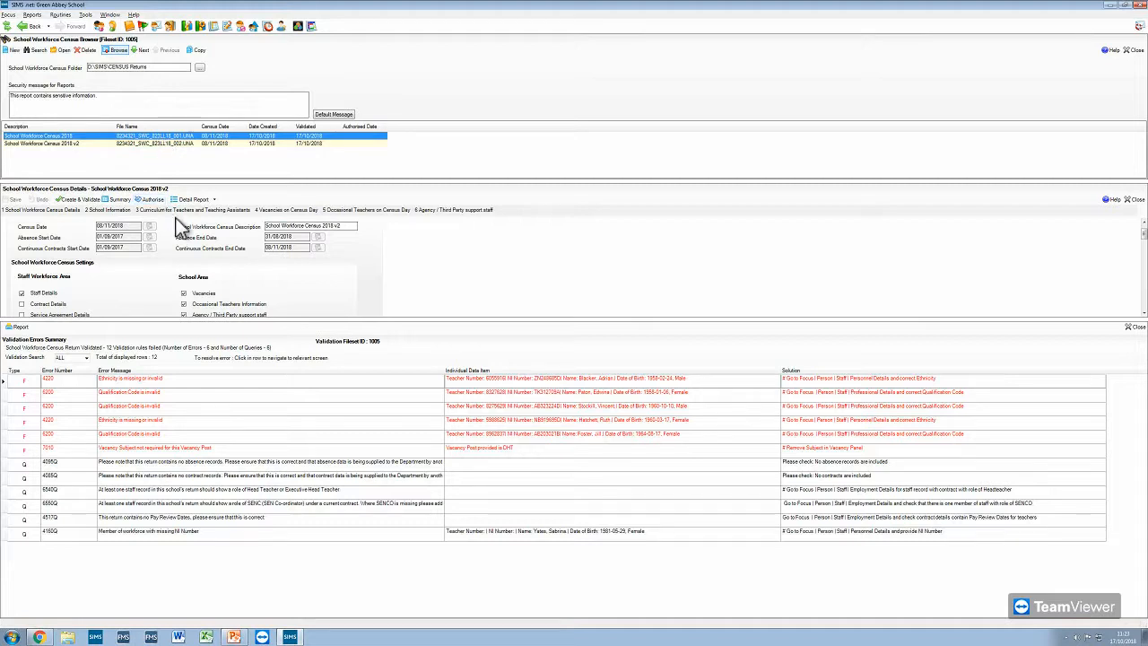
{"action": "left_click", "coordinate": [150, 199]}
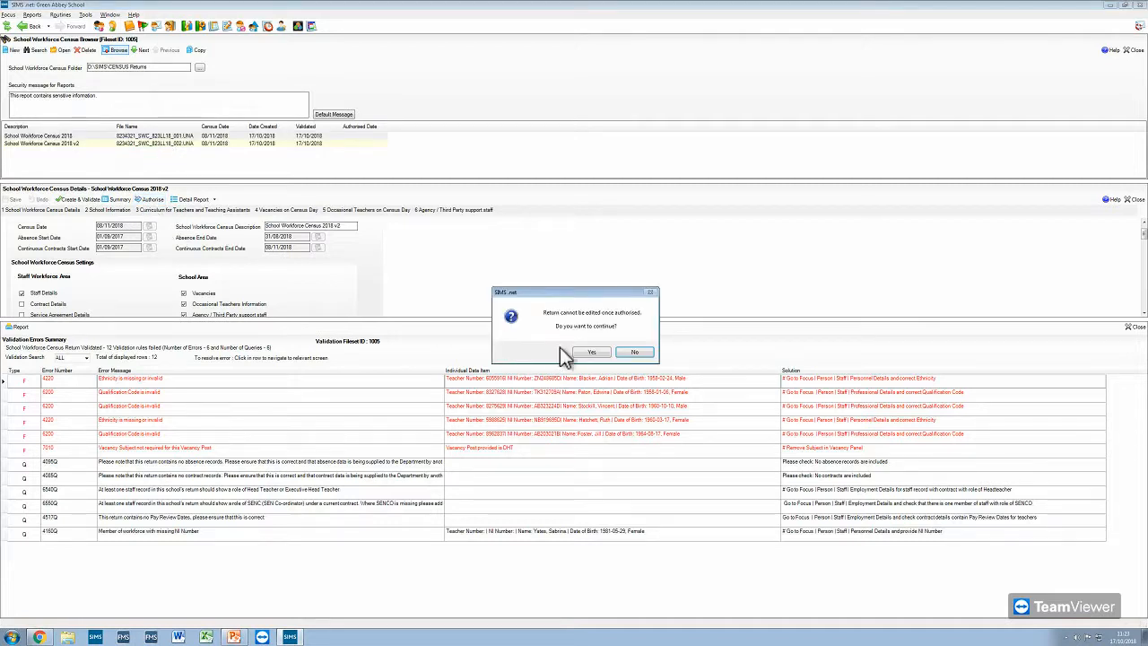
{"action": "left_click", "coordinate": [591, 351]}
{"action": "left_click", "coordinate": [448, 271]}
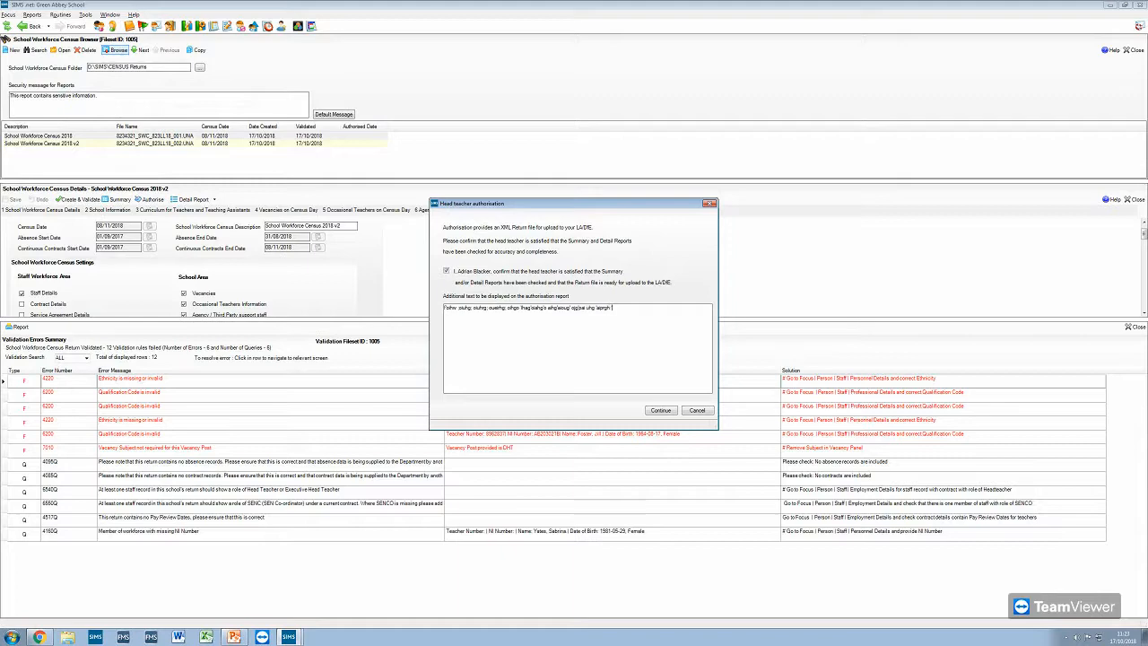
{"action": "left_click", "coordinate": [663, 410]}
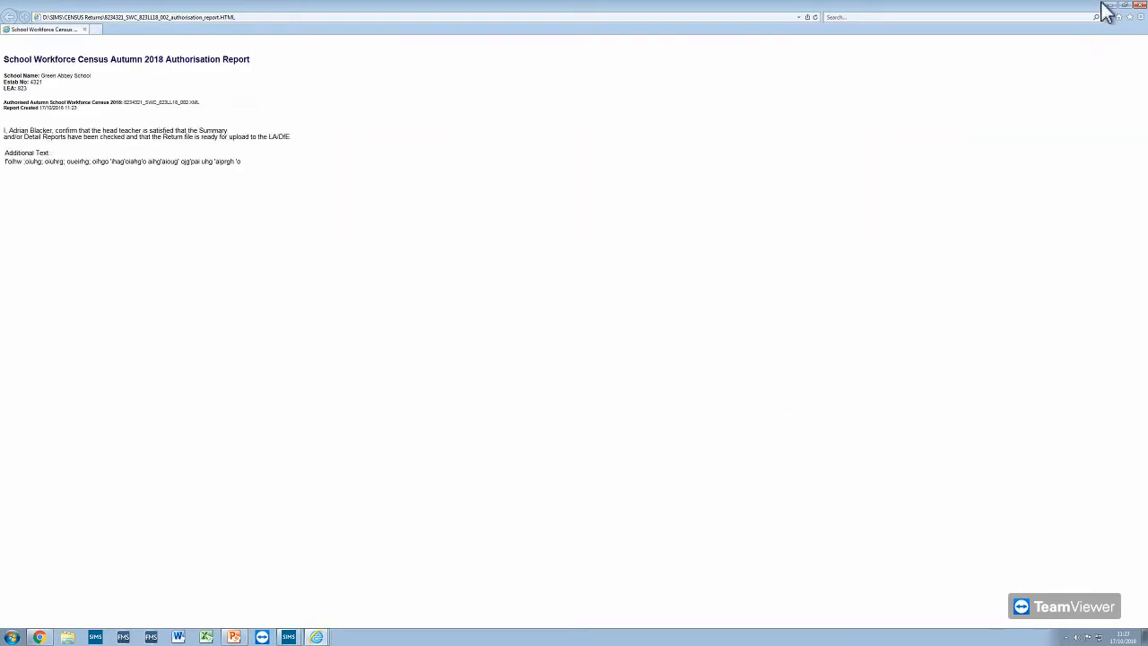
{"action": "left_click", "coordinate": [1140, 5]}
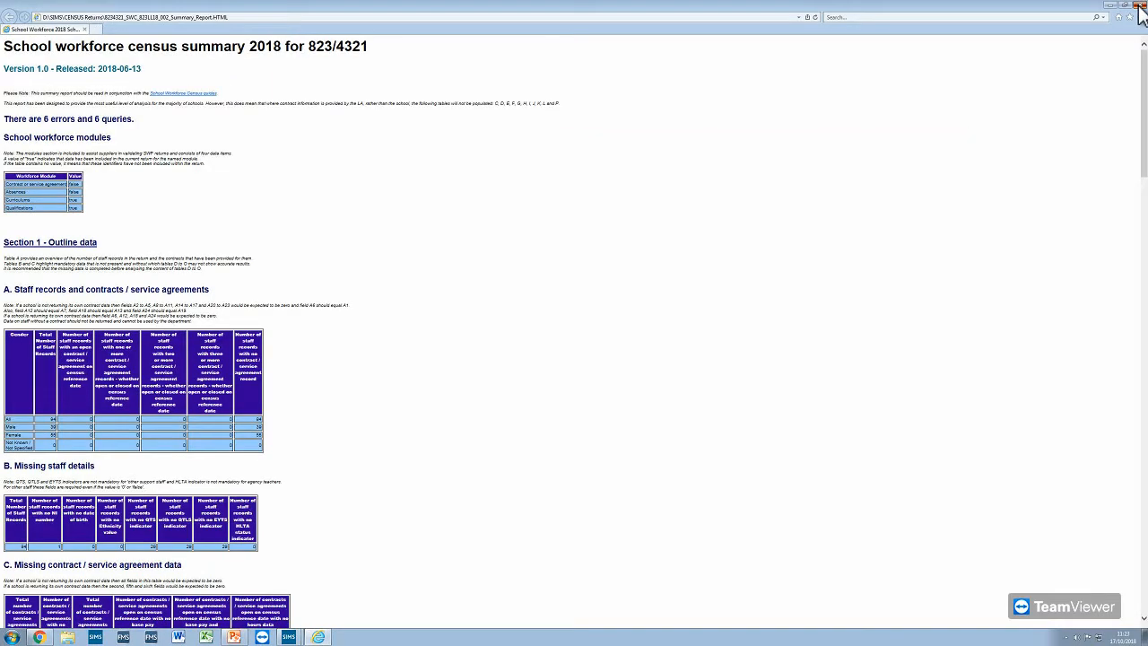
{"action": "left_click", "coordinate": [1140, 5]}
{"action": "left_click", "coordinate": [669, 349]}
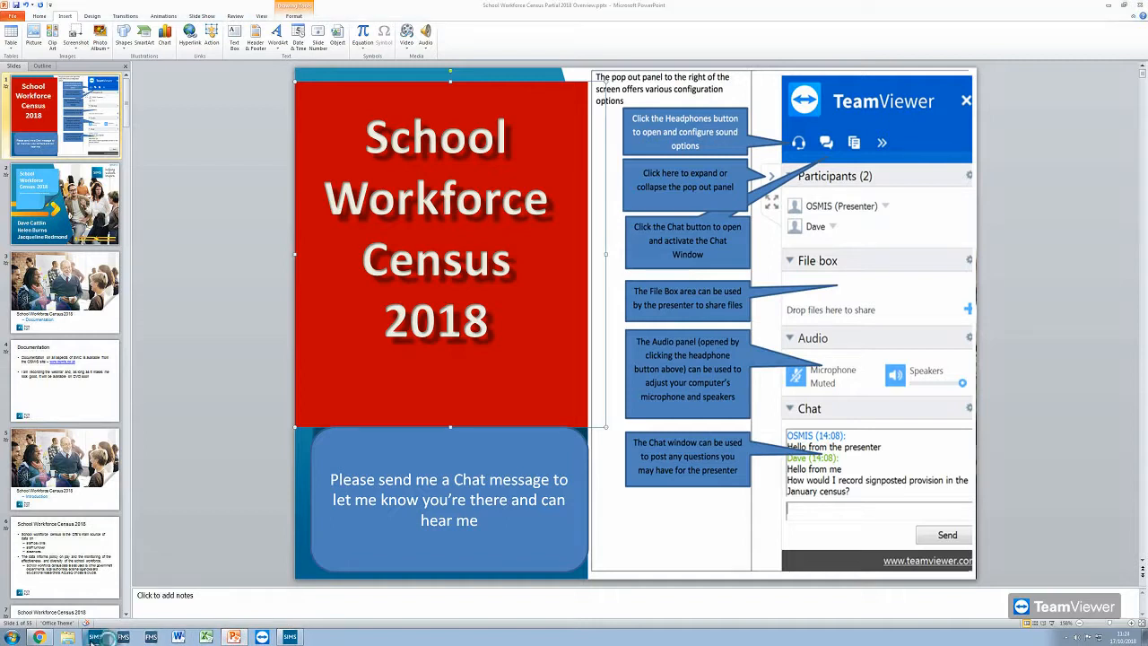
- In Windows Explorer, sort D:\SIMS\CENSUS Returns by date modified, locate the return file 8234321_SWC_823LL18_002.XML, and close the folder
{"action": "left_click", "coordinate": [68, 637]}
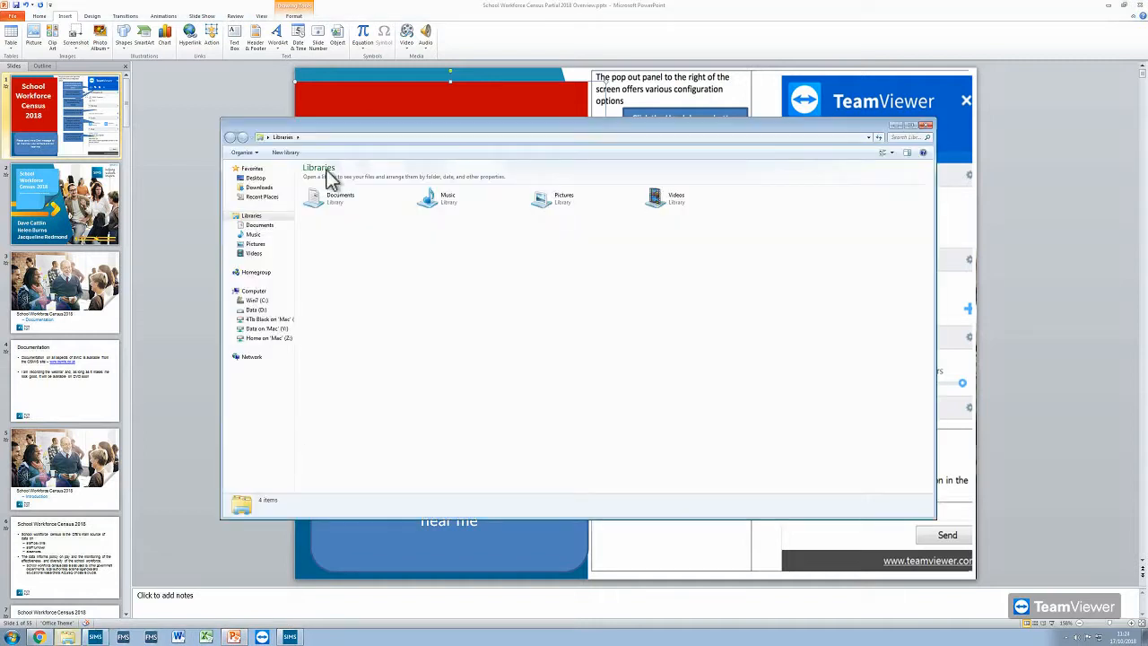
{"action": "left_click", "coordinate": [256, 311]}
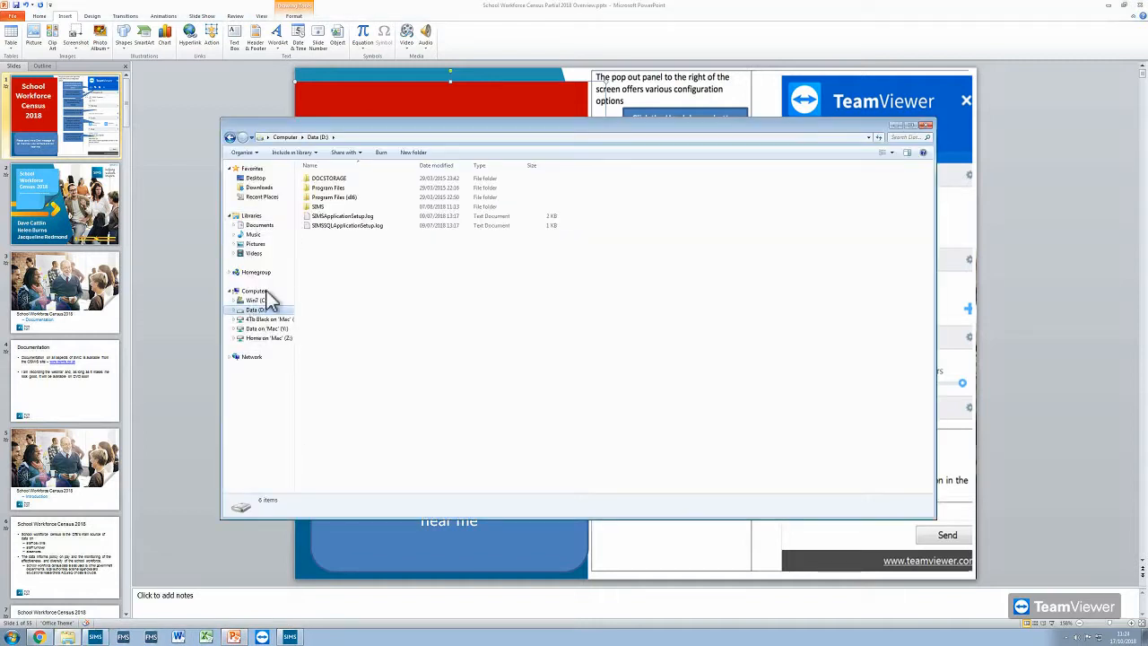
{"action": "double_click", "coordinate": [316, 207]}
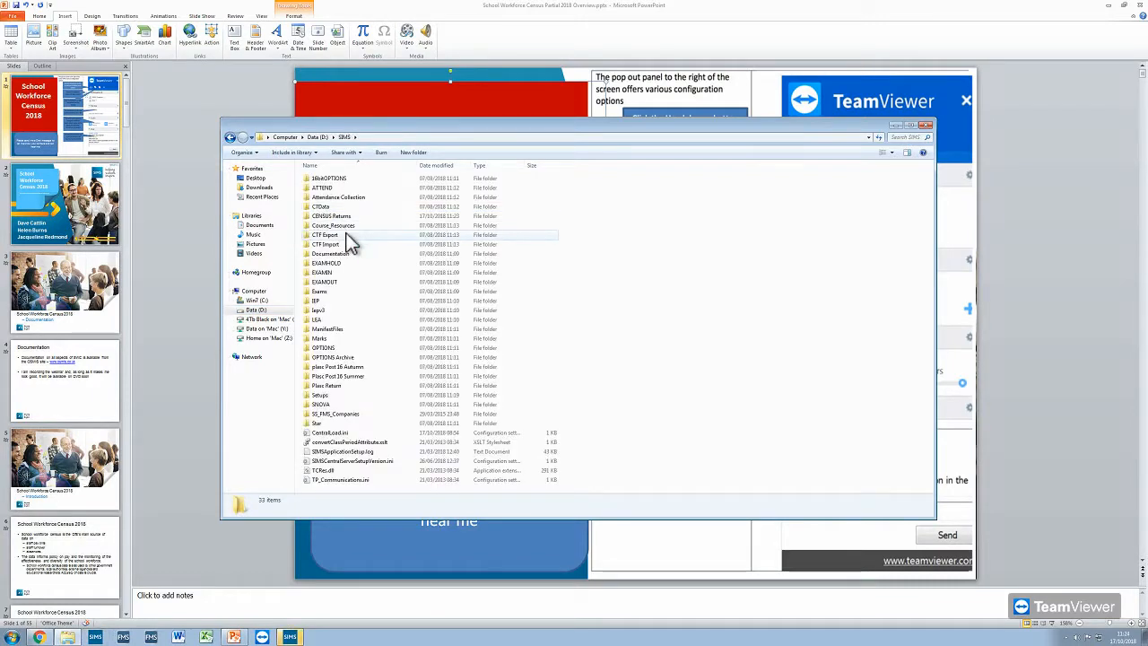
{"action": "double_click", "coordinate": [349, 216]}
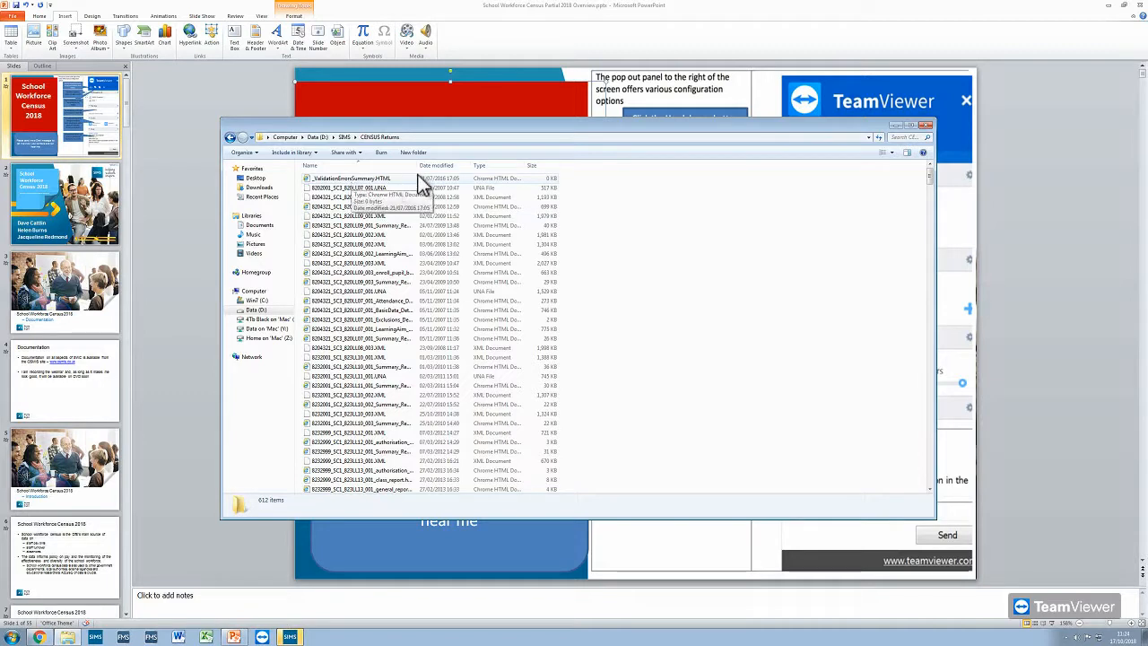
{"action": "left_click", "coordinate": [434, 167]}
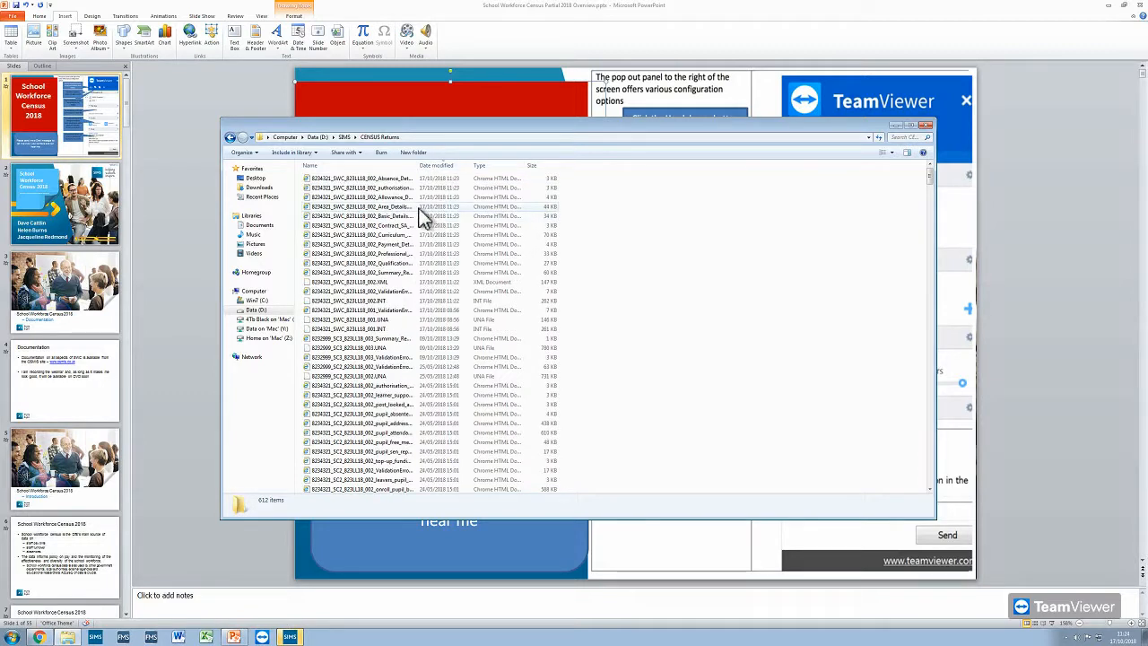
{"action": "left_click", "coordinate": [402, 283]}
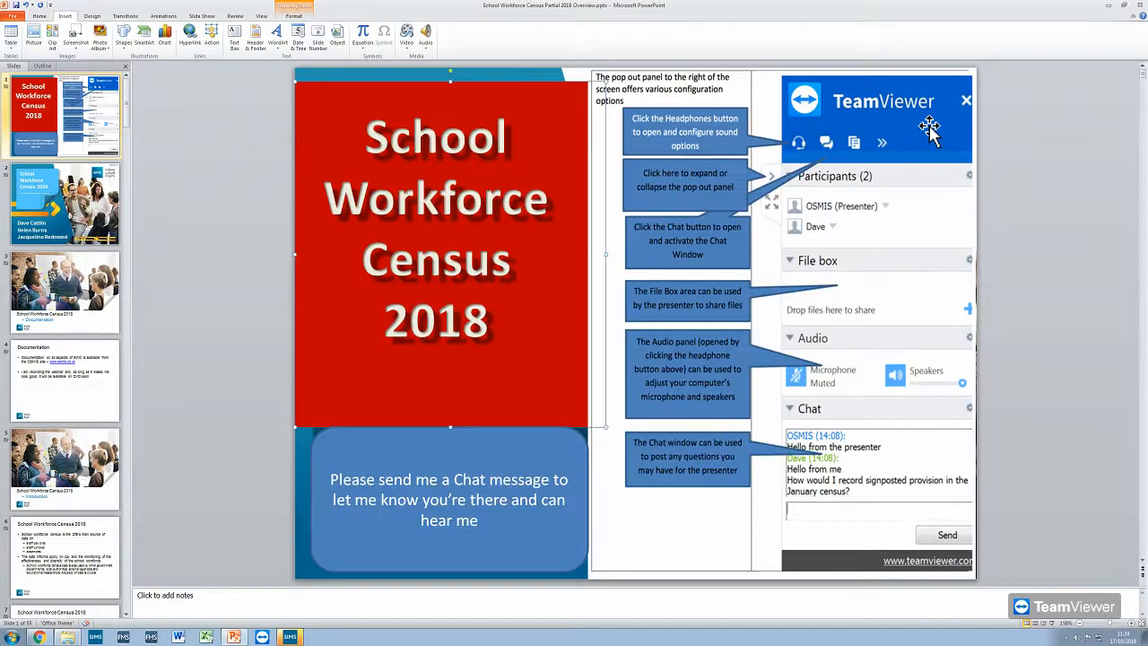
{"action": "left_click", "coordinate": [925, 126]}
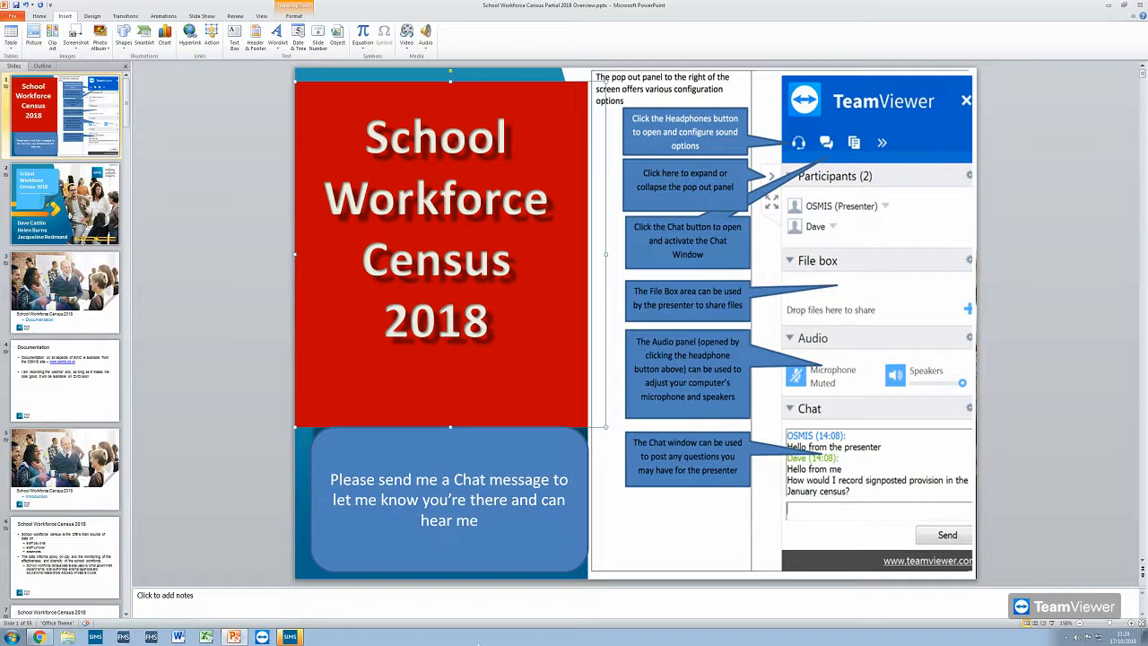